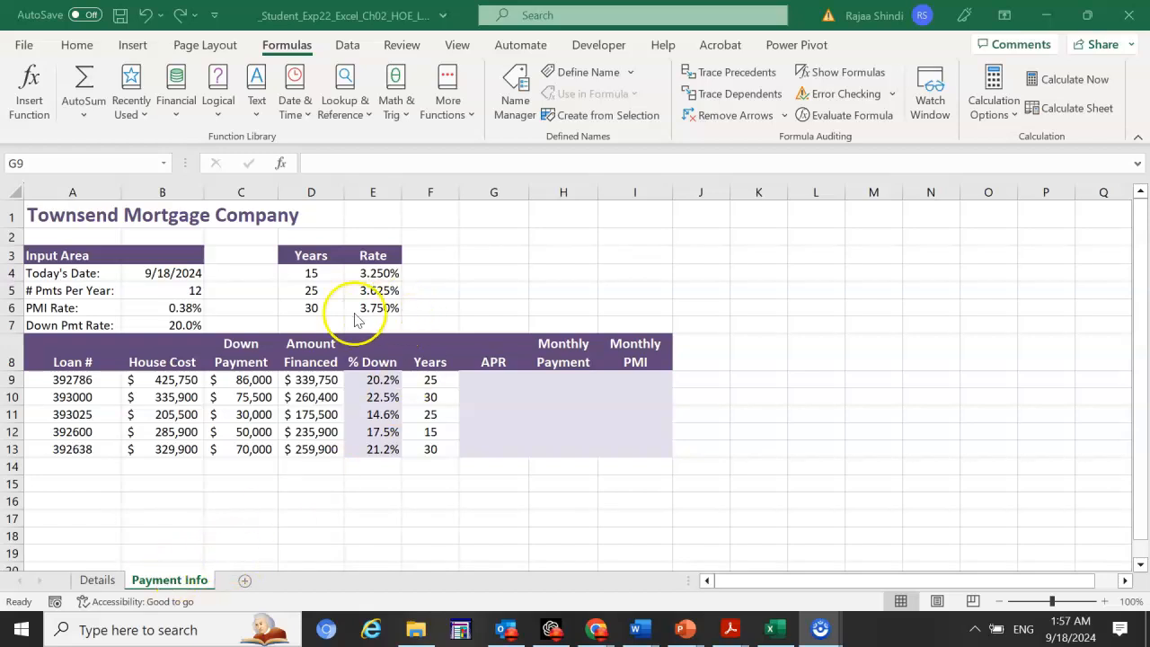
# Start an XLOOKUP formula in the first APR cell, G9, using the loan's years in F9 as the lookup value
pyautogui.moveTo(311, 255); pyautogui.dragTo(368, 307)
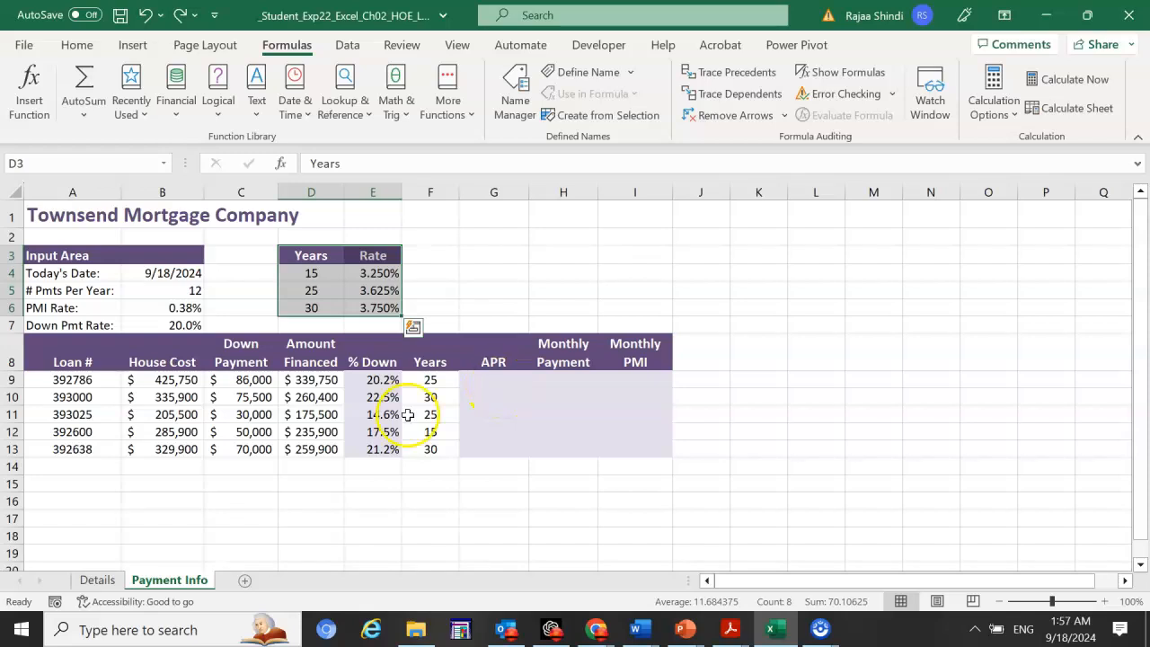
pyautogui.click(488, 382)
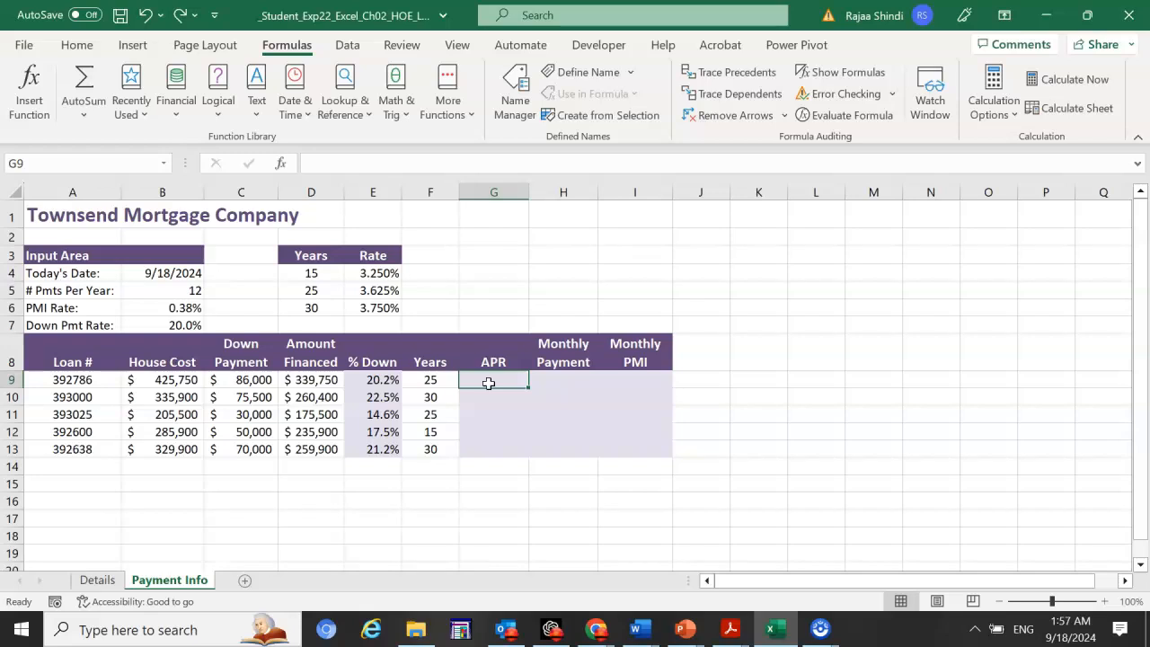
pyautogui.write('=')
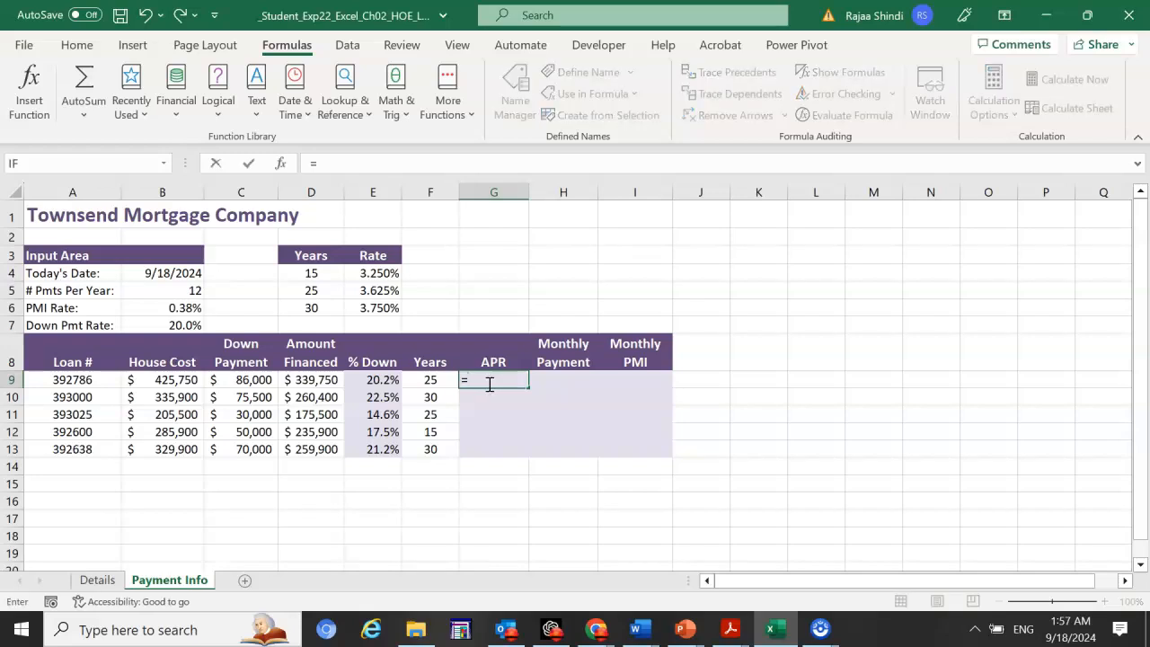
pyautogui.write('x')
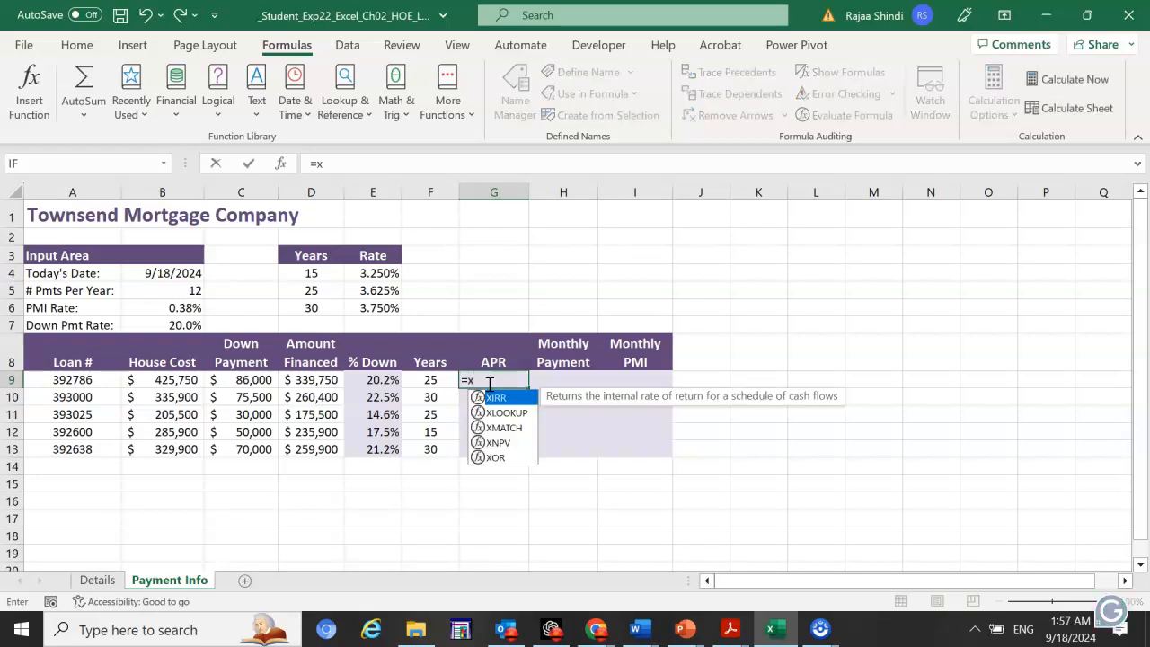
pyautogui.click(505, 412)
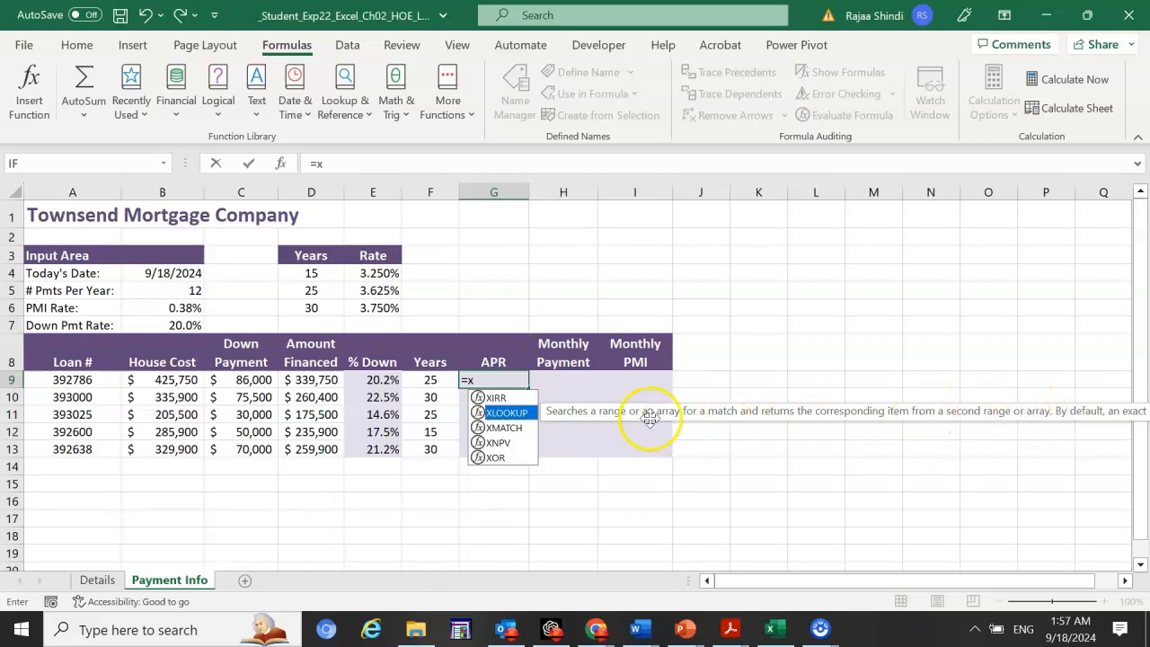
pyautogui.doubleClick(512, 414)
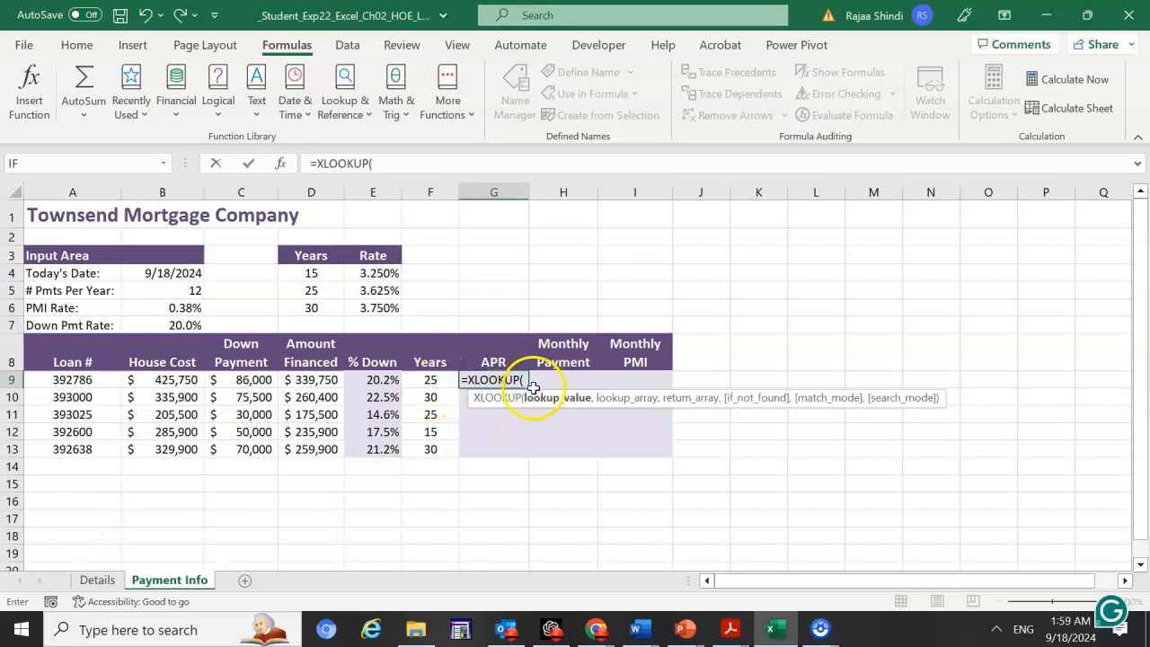
pyautogui.click(437, 381)
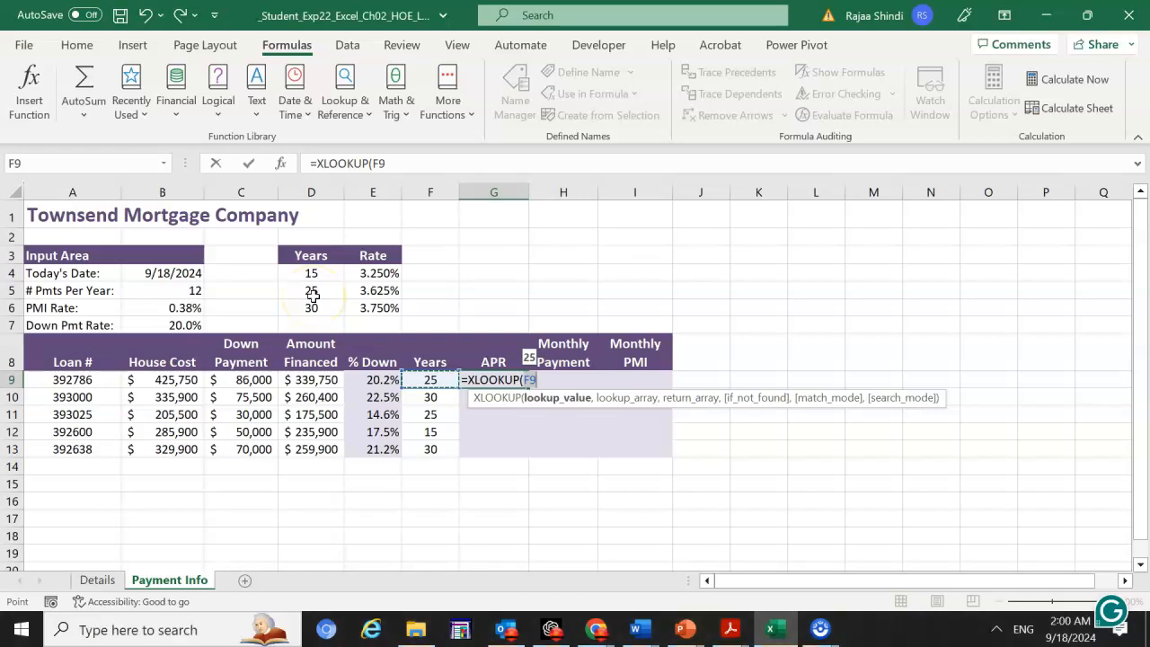
pyautogui.write(',')
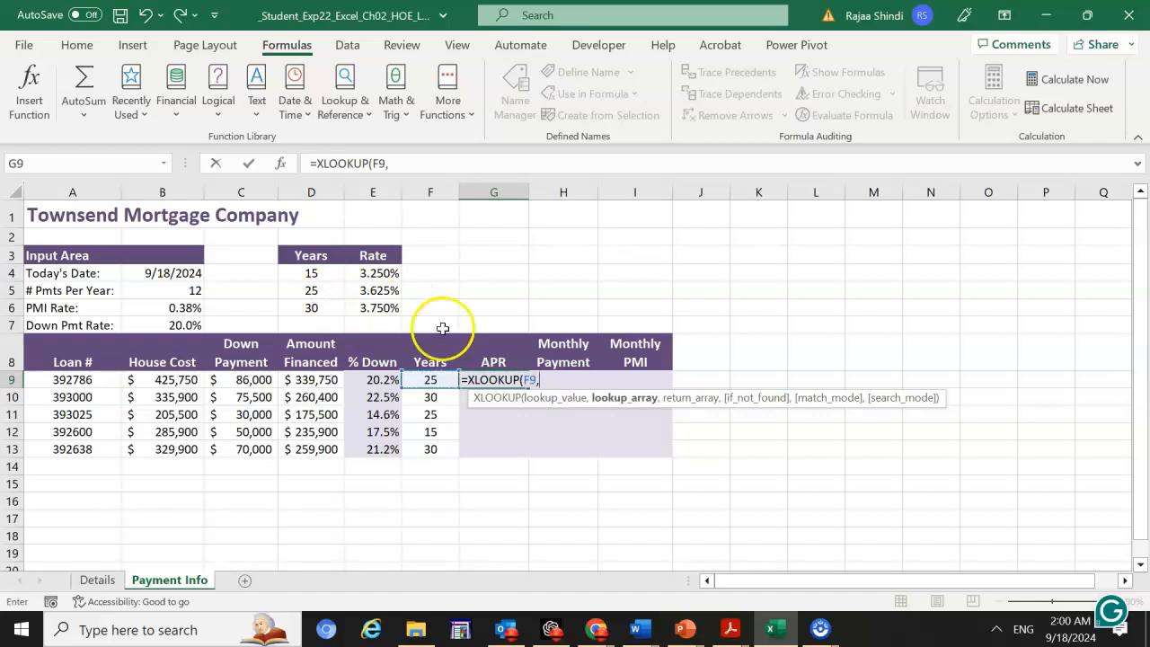
# Complete the XLOOKUP in G9 with D4:D6 as the lookup array and E4:E6 as the return array
pyautogui.click(330, 276)
pyautogui.moveTo(329, 276); pyautogui.dragTo(318, 308)
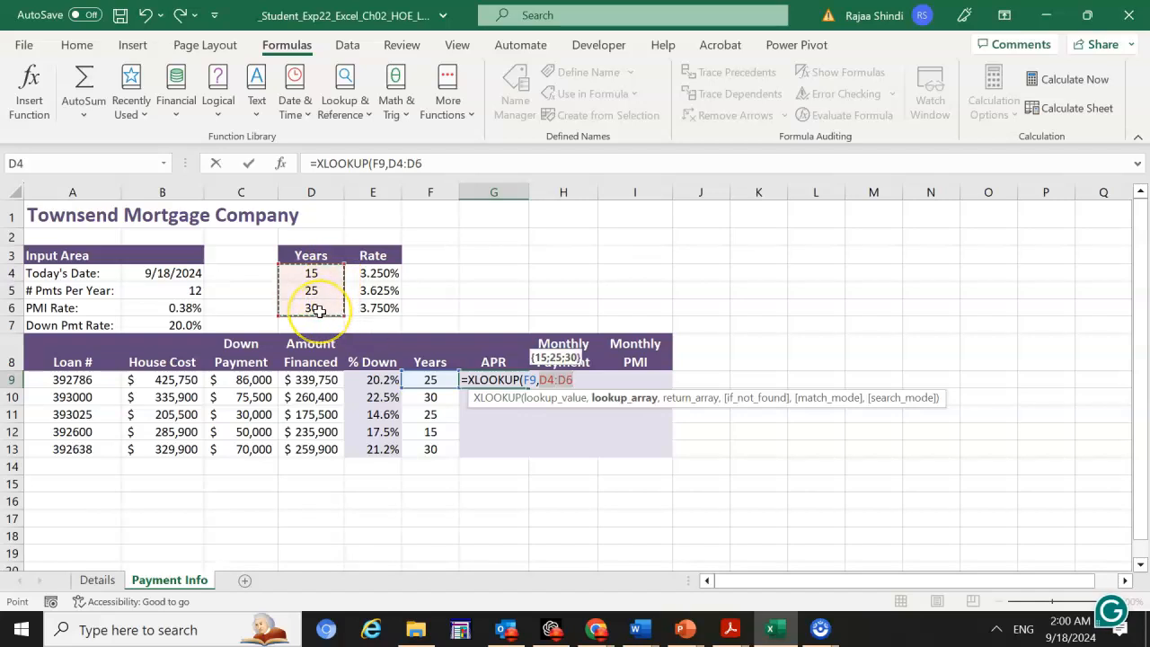
pyautogui.write(',')
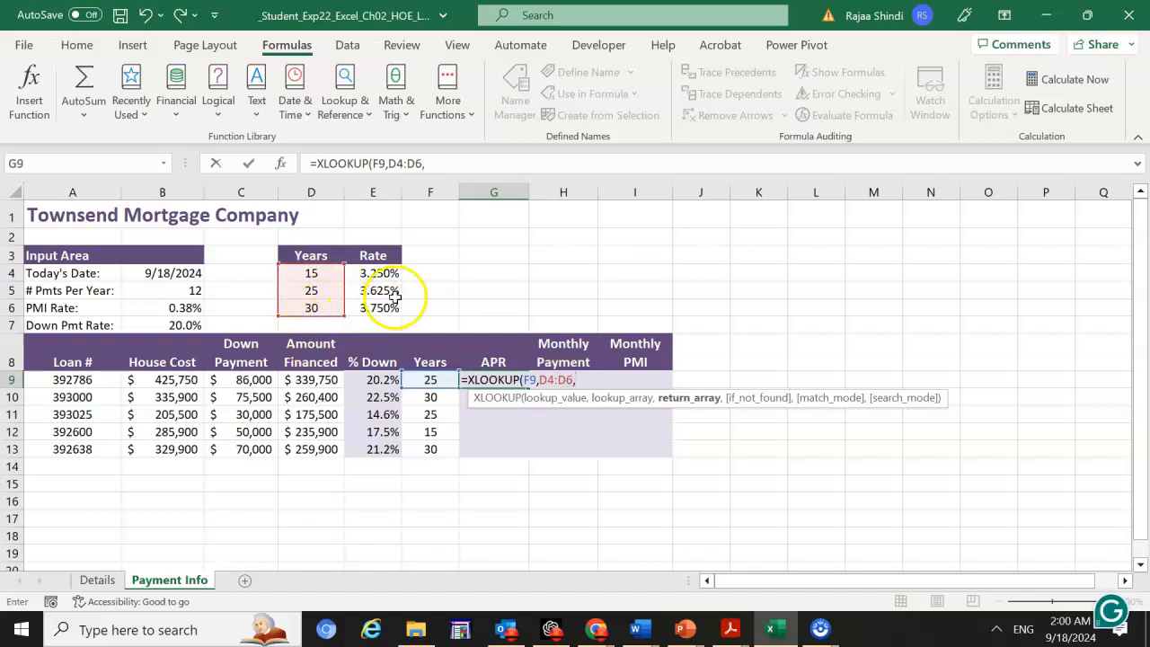
pyautogui.moveTo(390, 272); pyautogui.dragTo(393, 308)
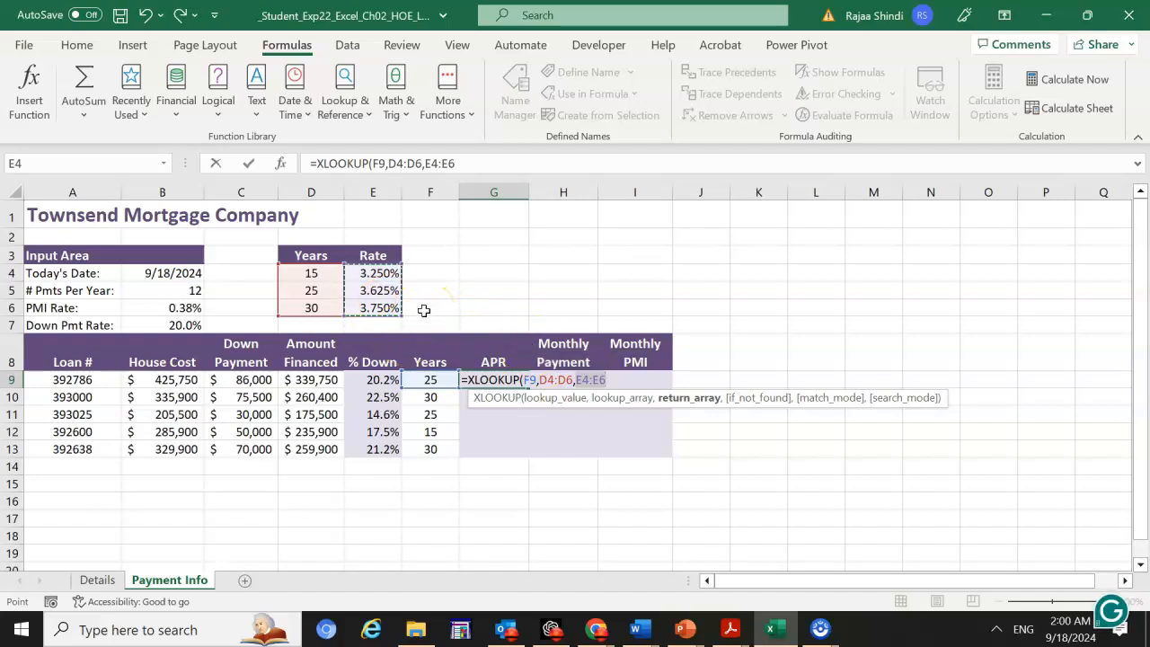
pyautogui.write(')')
pyautogui.press('Return')
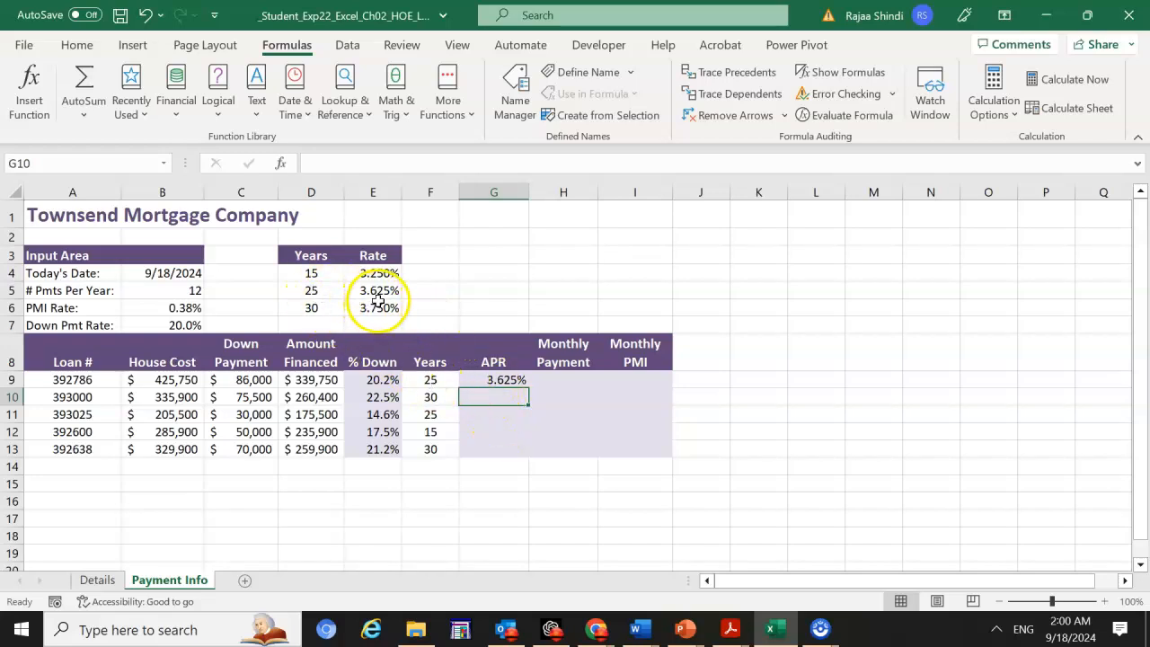
# Make the G9 lookup ranges absolute as $D$4:$D$6 and $E$4:$E$6, and copy the formula down through G13
pyautogui.click(505, 380)
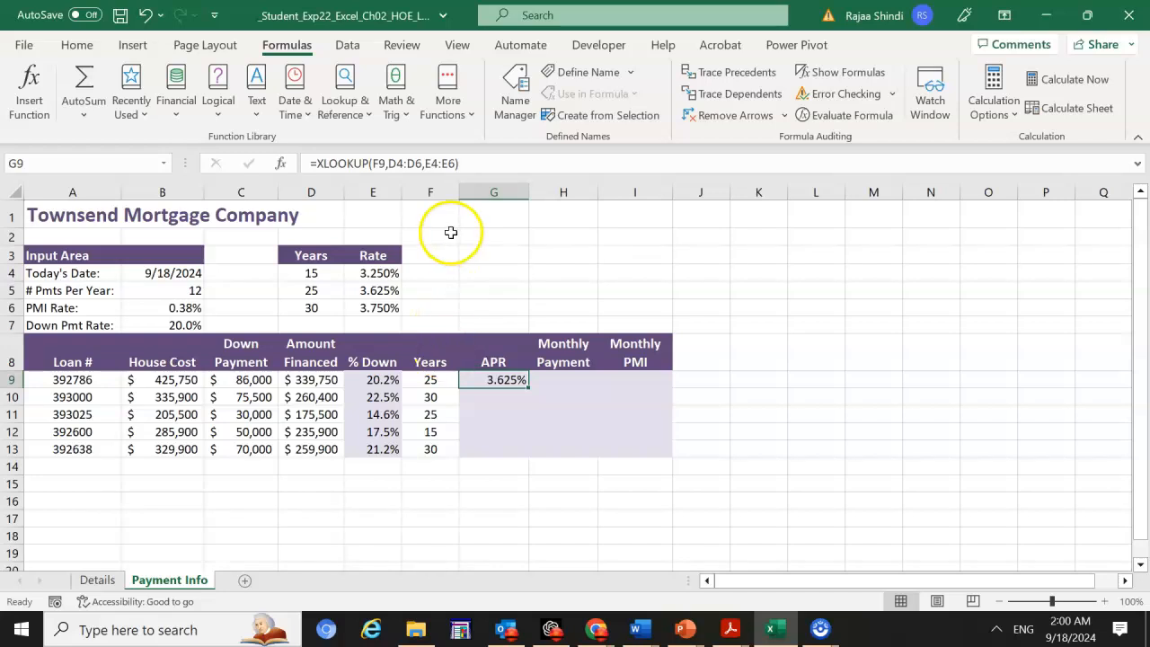
pyautogui.click(398, 163)
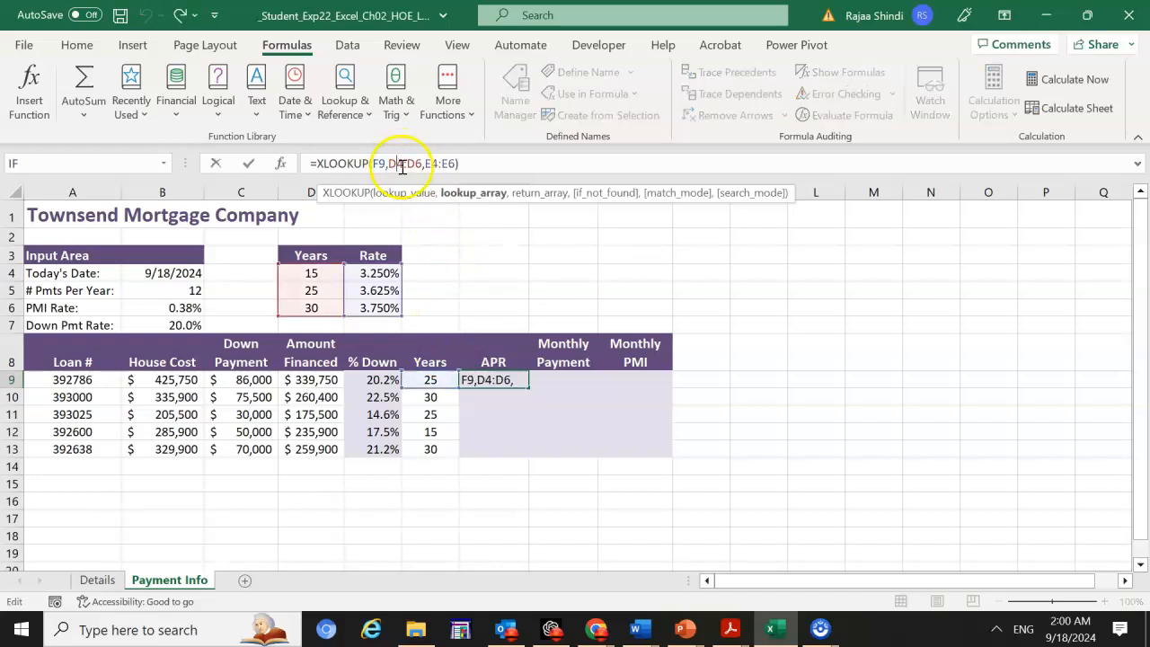
pyautogui.press('F4')
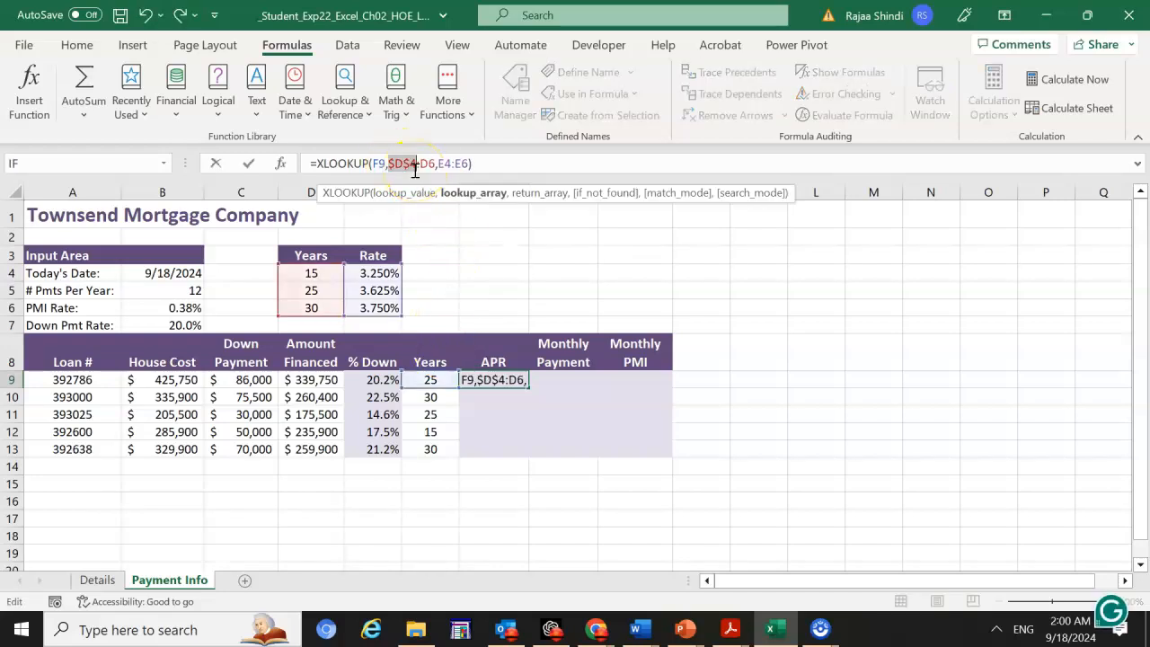
pyautogui.click(429, 163)
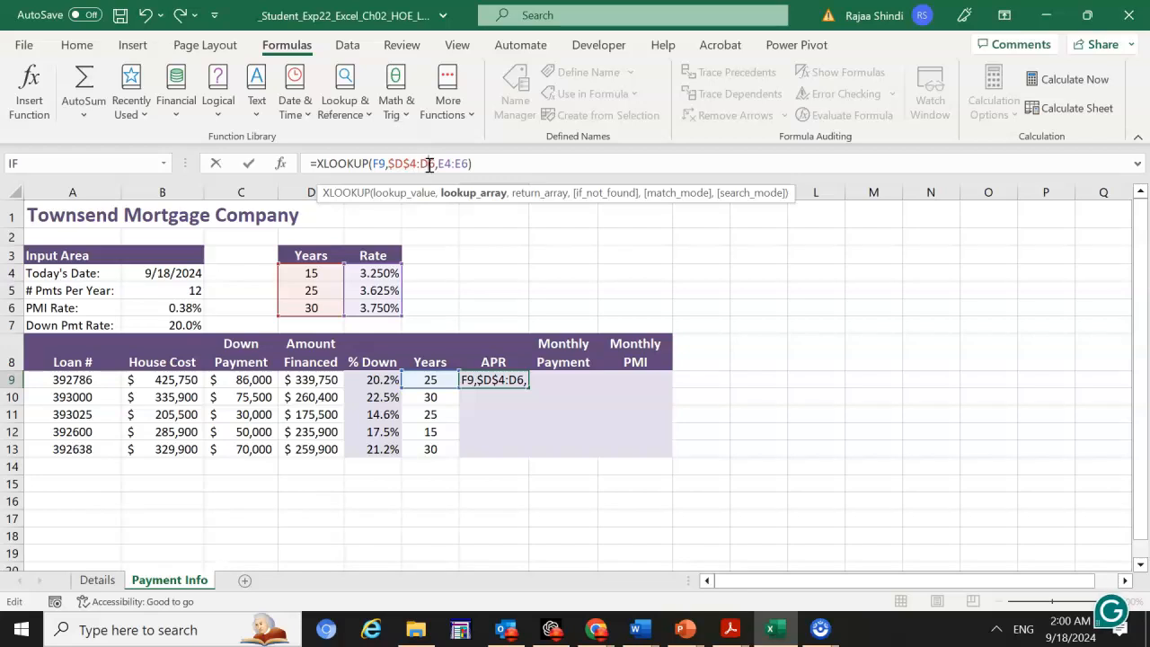
pyautogui.press('F4')
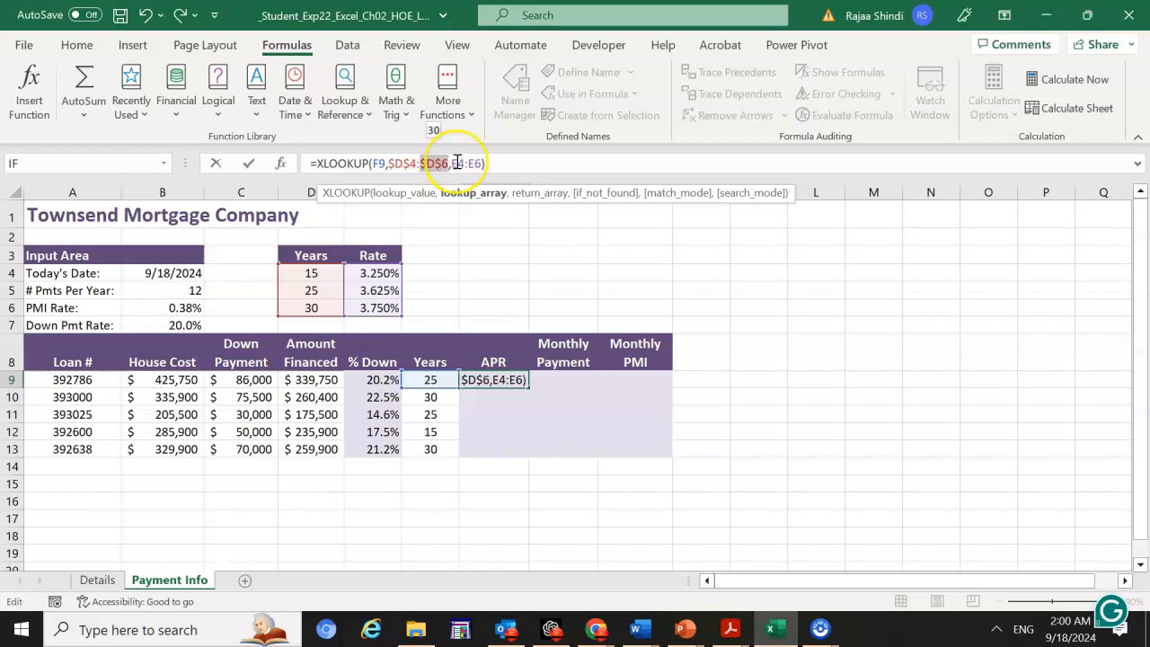
pyautogui.doubleClick(457, 163)
pyautogui.press('F4')
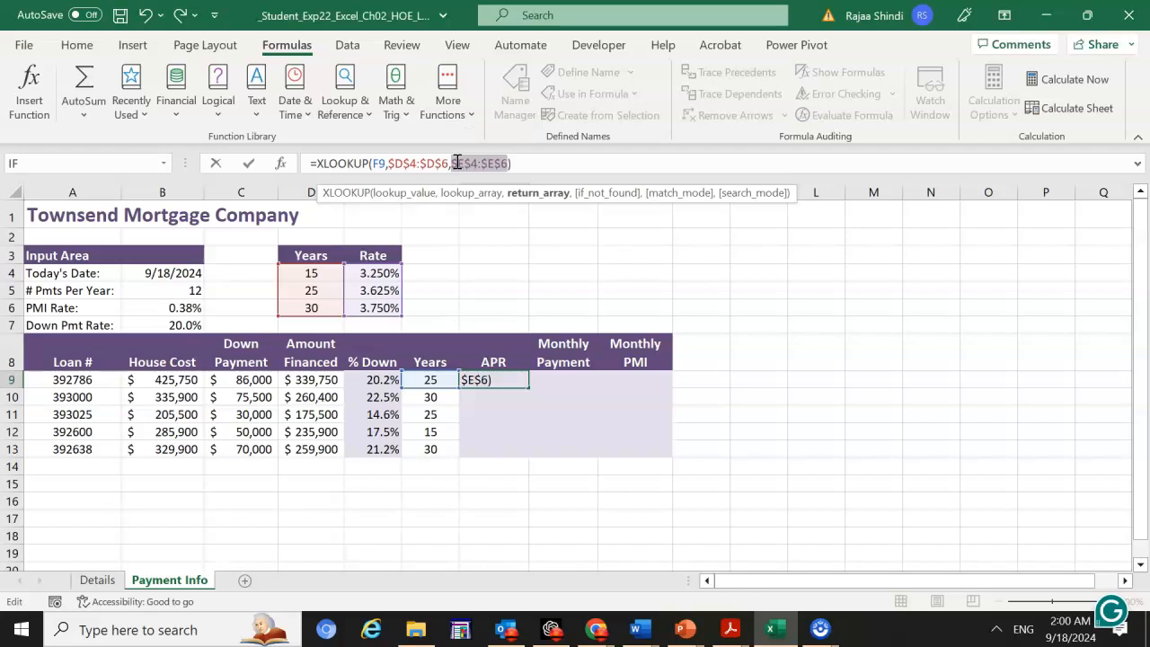
pyautogui.press('Return')
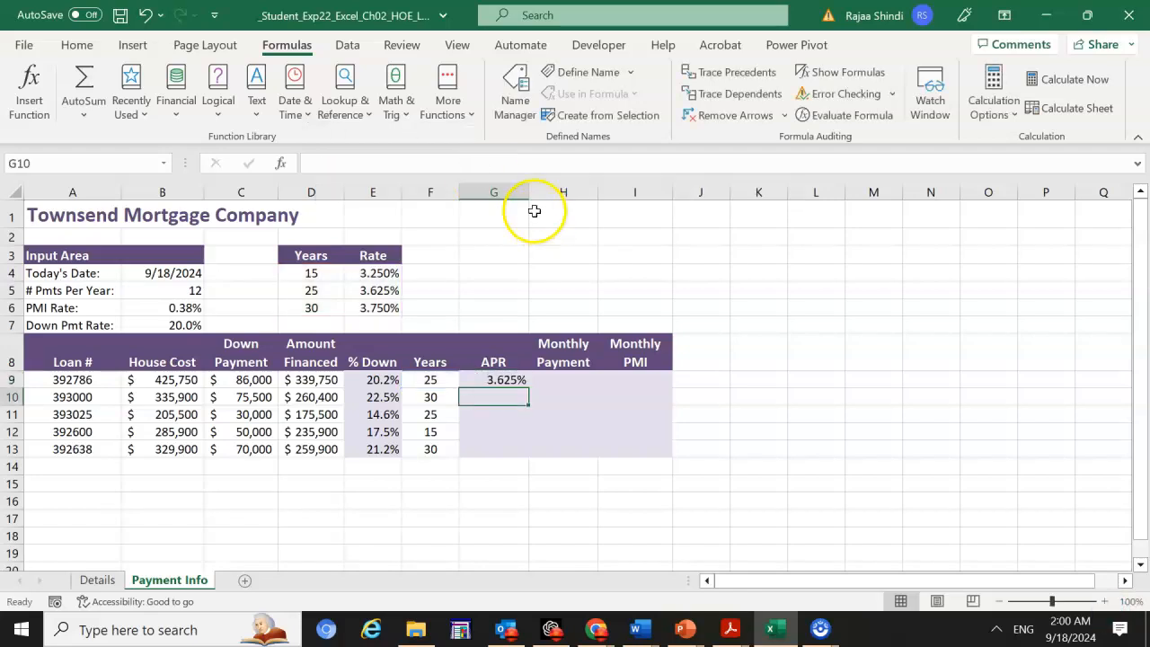
pyautogui.click(503, 380)
pyautogui.moveTo(529, 388); pyautogui.dragTo(522, 452)
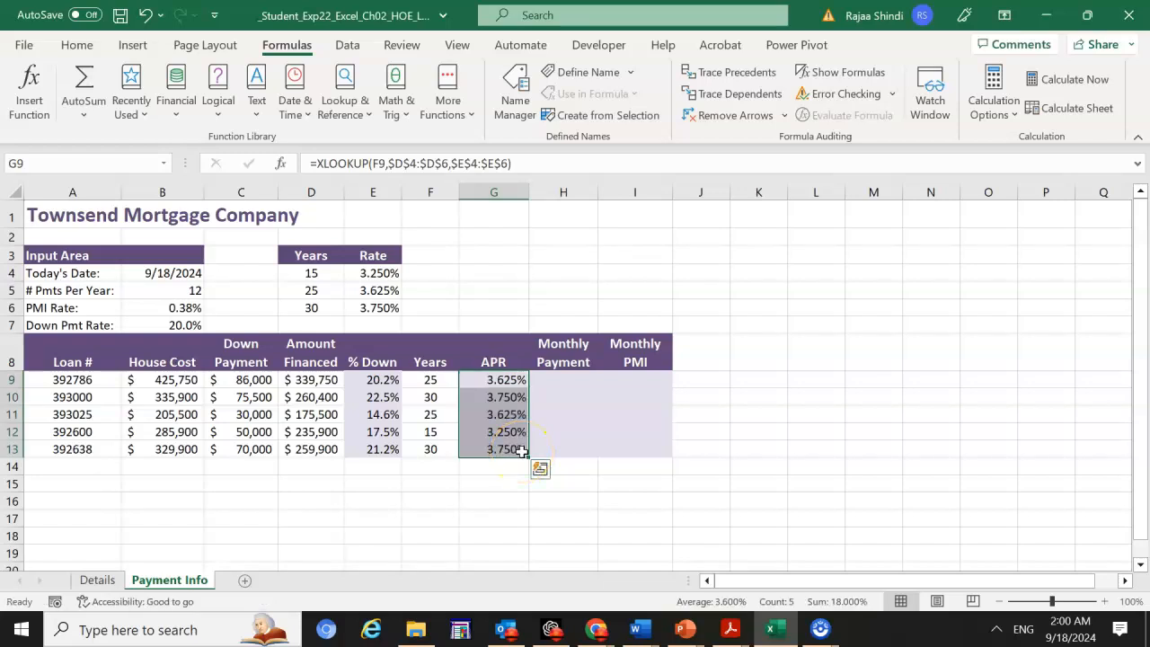
# Start a PMT formula in the first Monthly Payment cell, H9, with G9/$B$5 as the rate argument
pyautogui.click(562, 380)
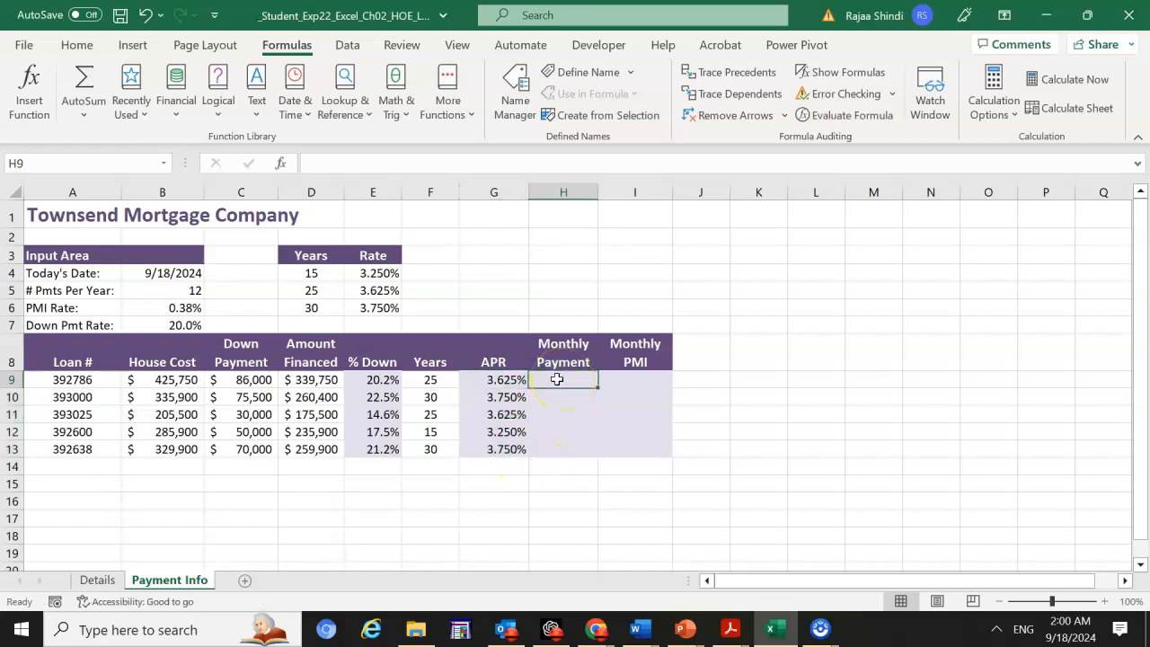
pyautogui.write('=pmt')
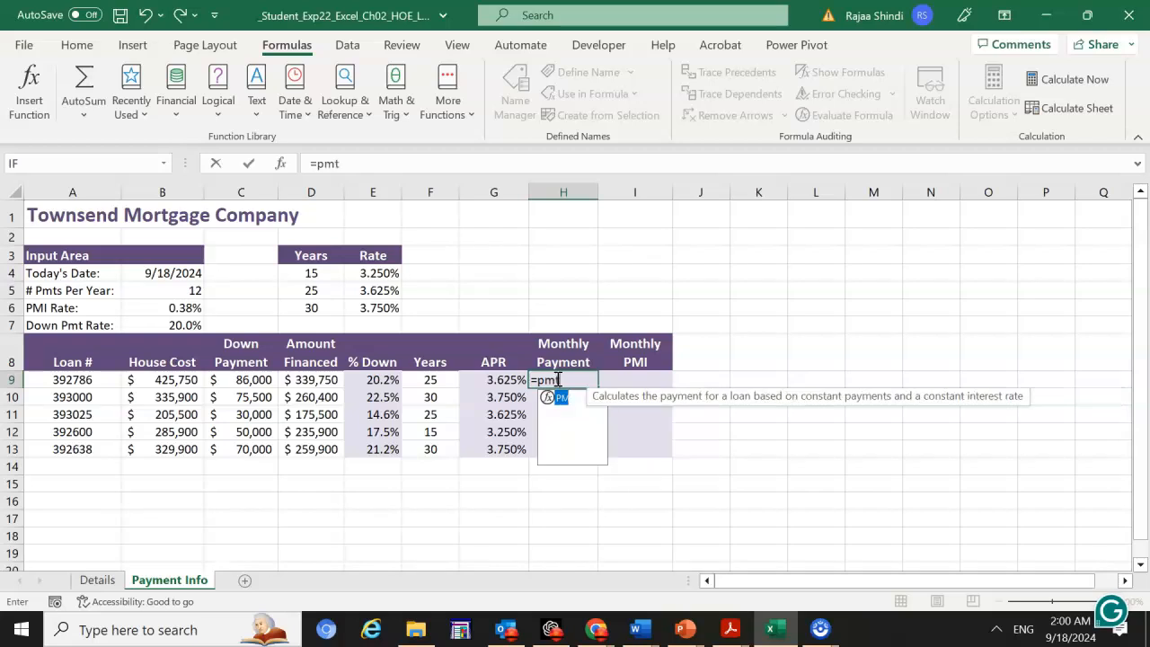
pyautogui.write('*')
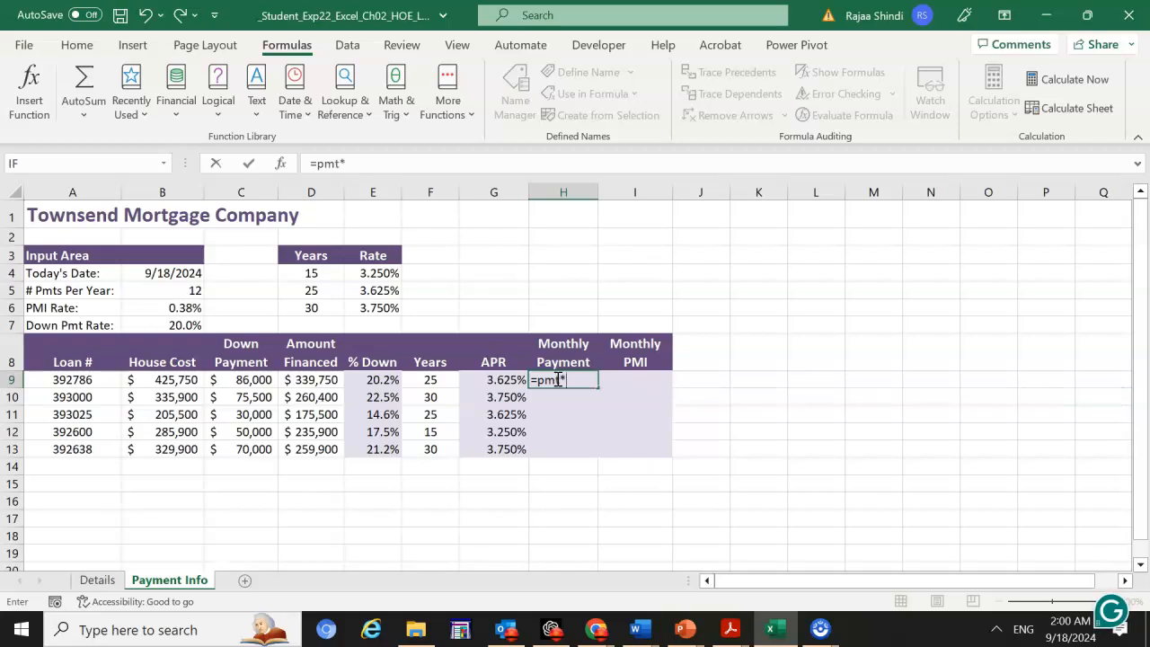
pyautogui.click(565, 391)
pyautogui.press('BackSpace')
pyautogui.write('(')
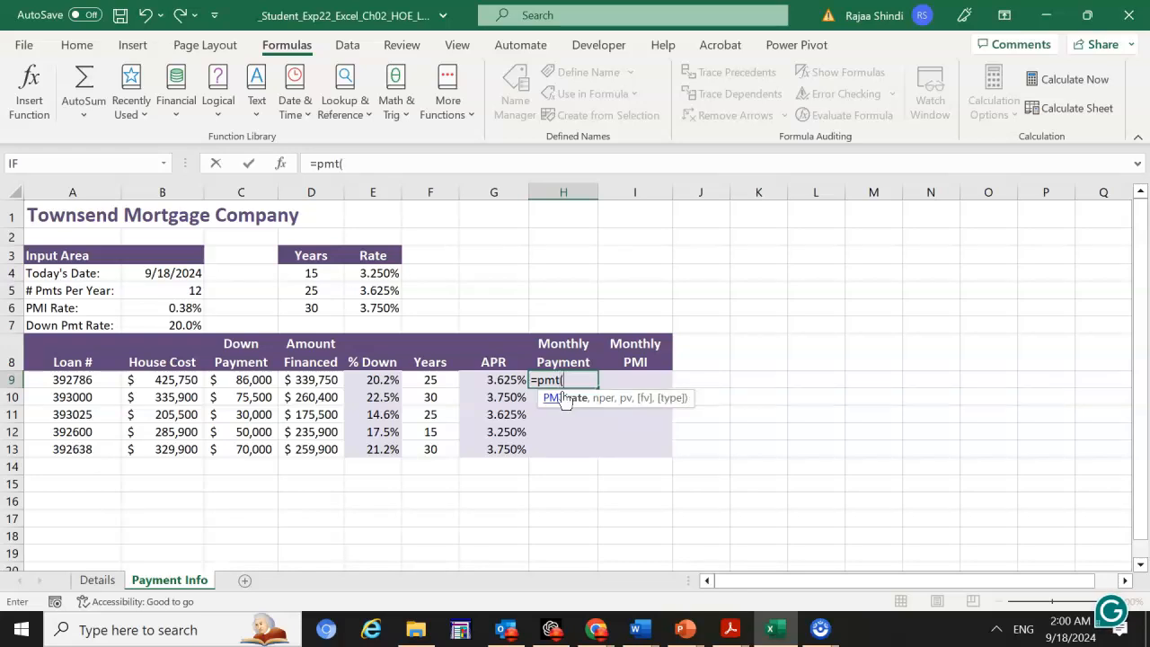
pyautogui.click(492, 381)
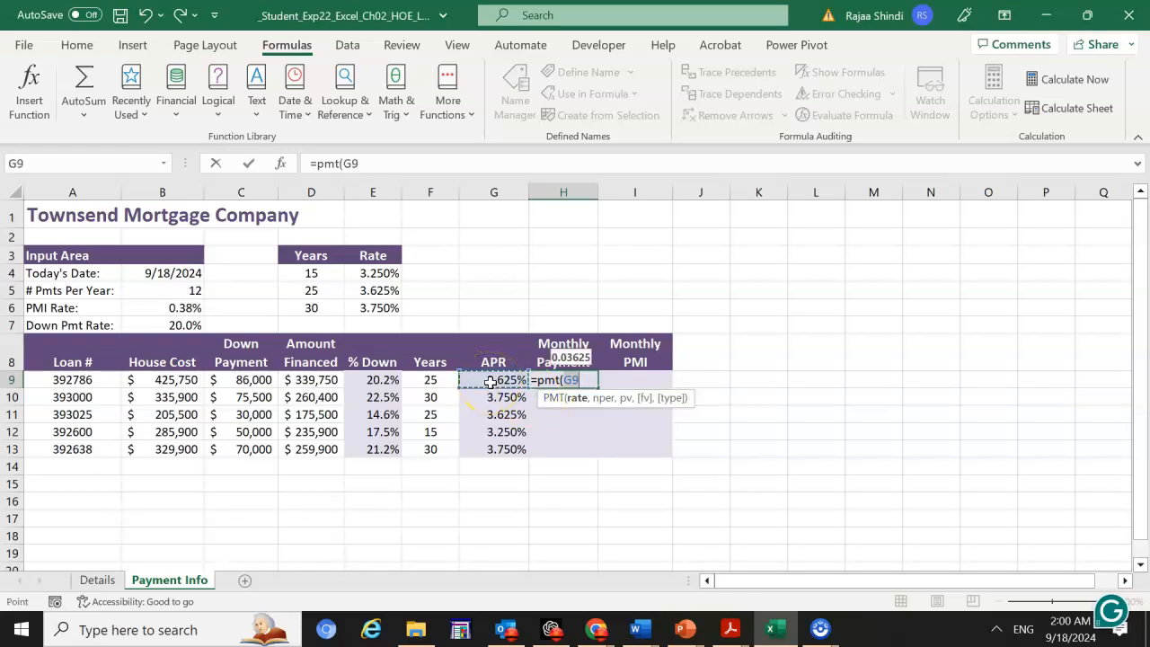
pyautogui.write('/')
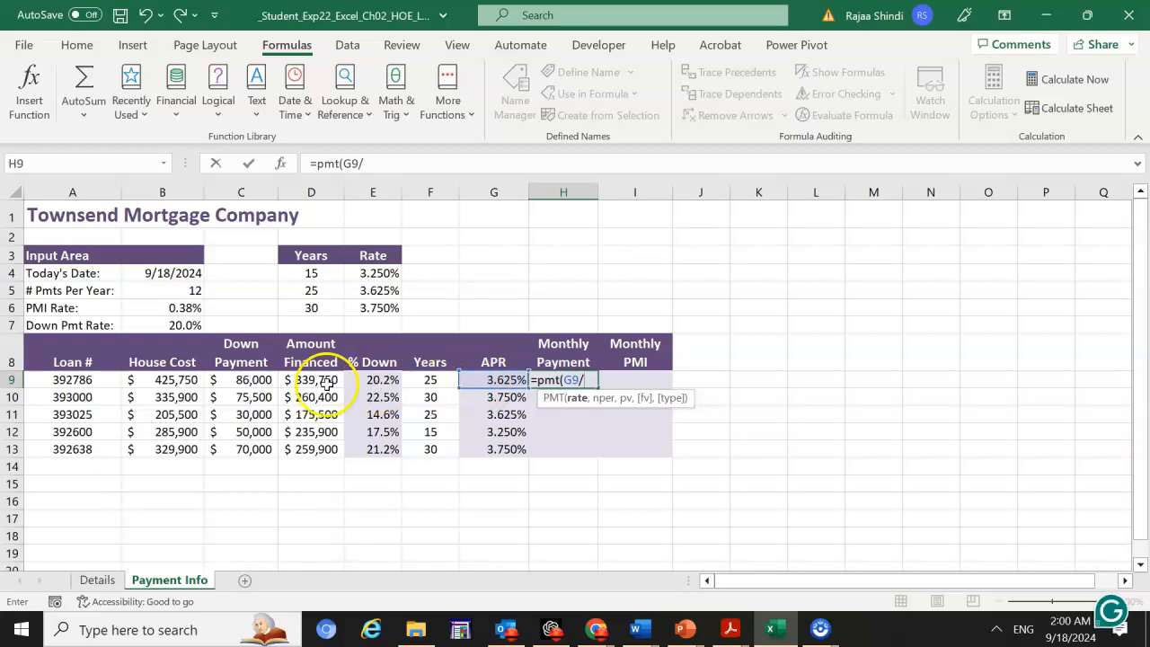
pyautogui.click(167, 292)
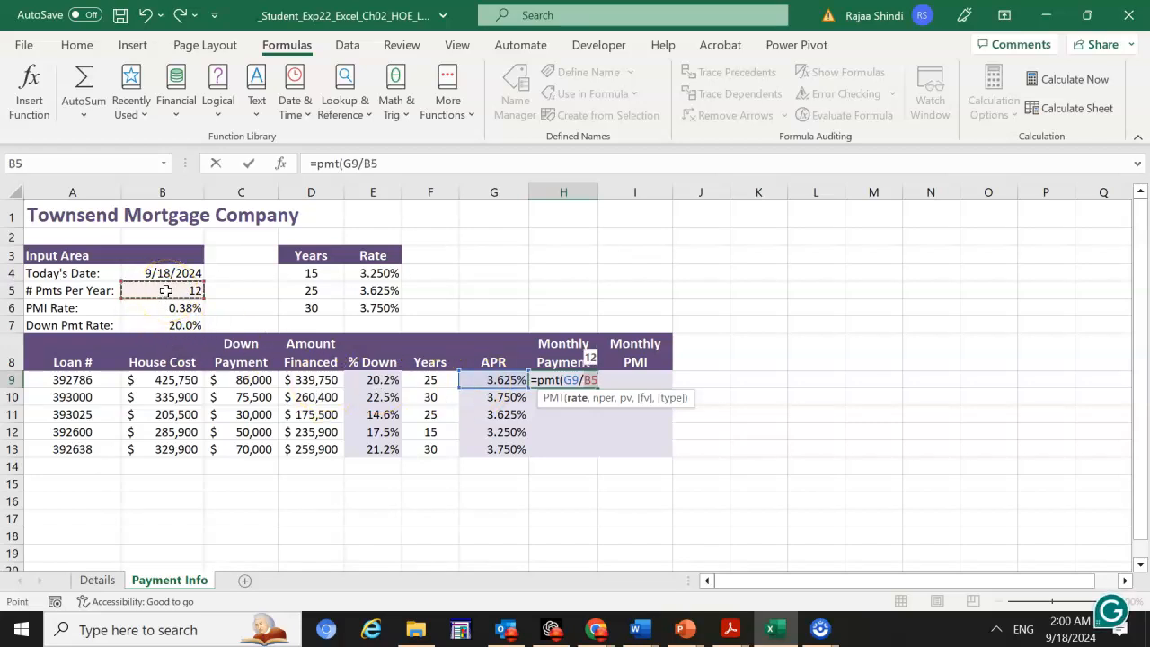
pyautogui.press('F4')
pyautogui.write(',')
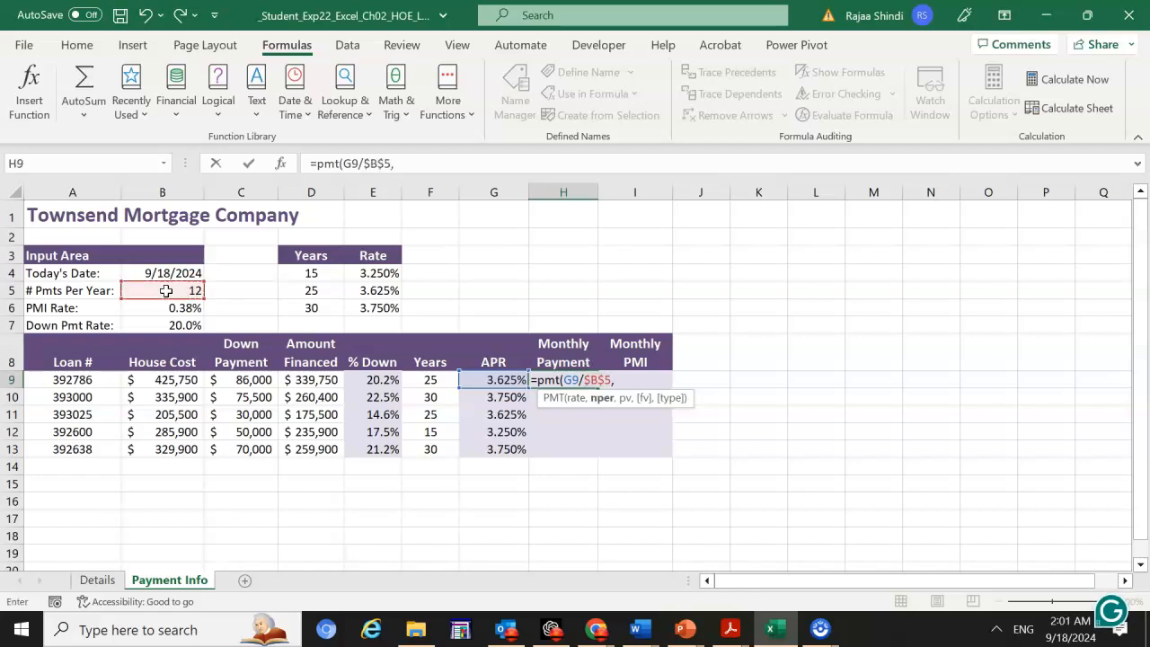
# Enter F9*$B$5 as the nper argument of the PMT formula in H9
pyautogui.click(438, 382)
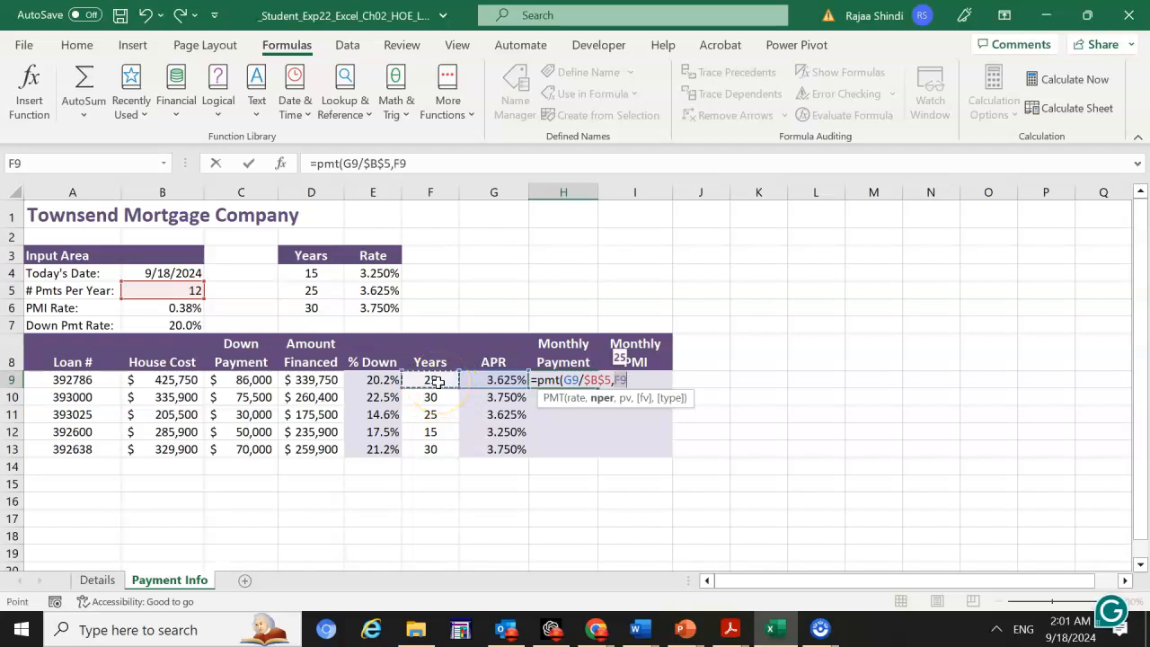
pyautogui.write('*')
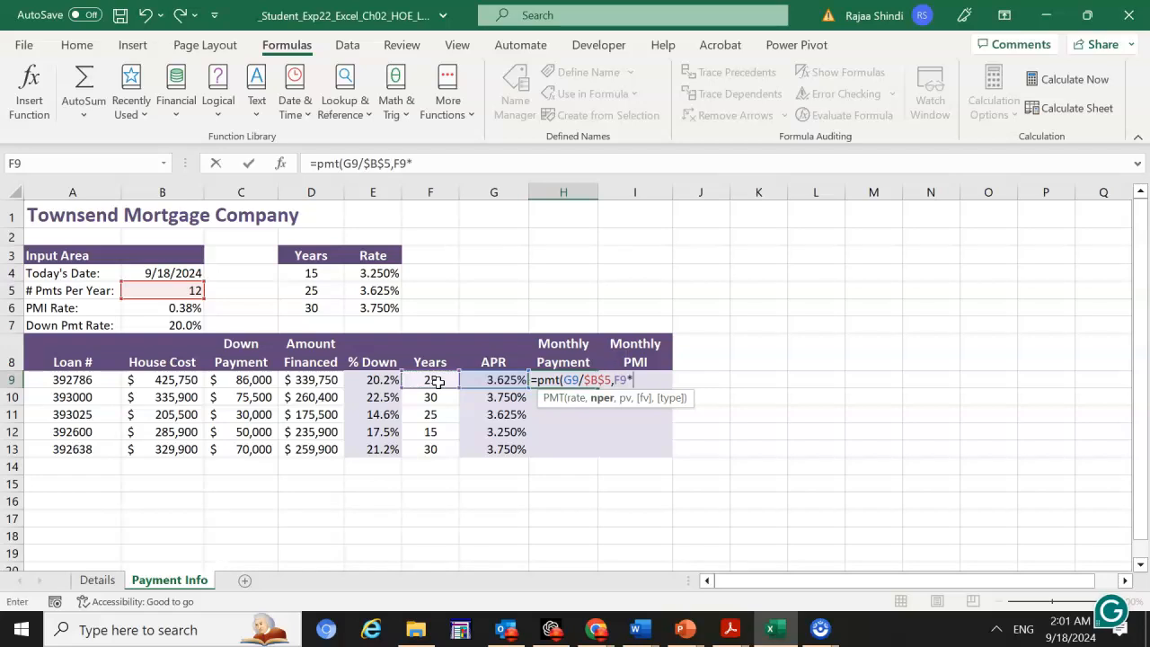
pyautogui.click(182, 294)
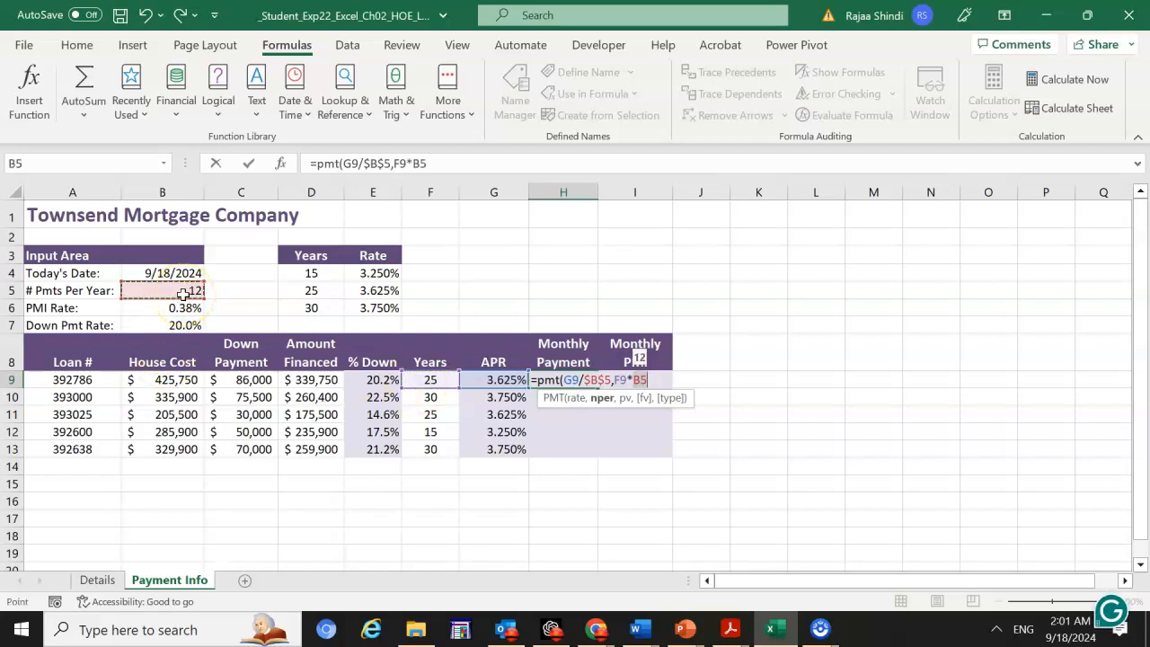
pyautogui.press('F4')
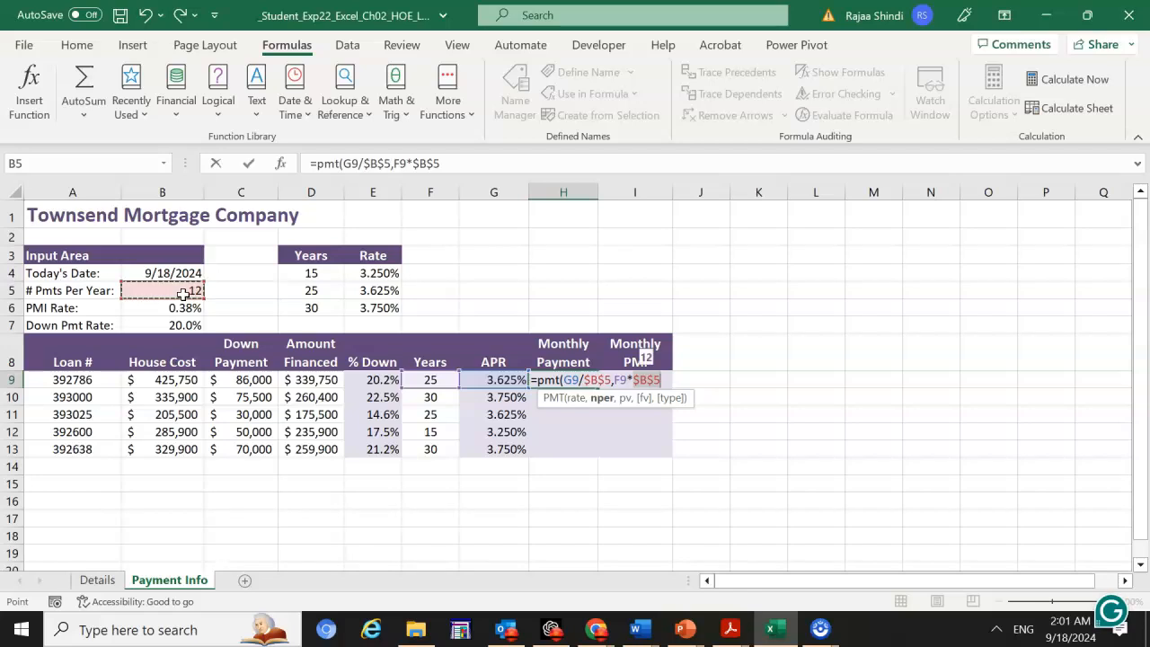
pyautogui.write(',')
# Complete the PMT formula in H9 with the negated amount financed, -D9, as the pv argument
pyautogui.click(193, 308)
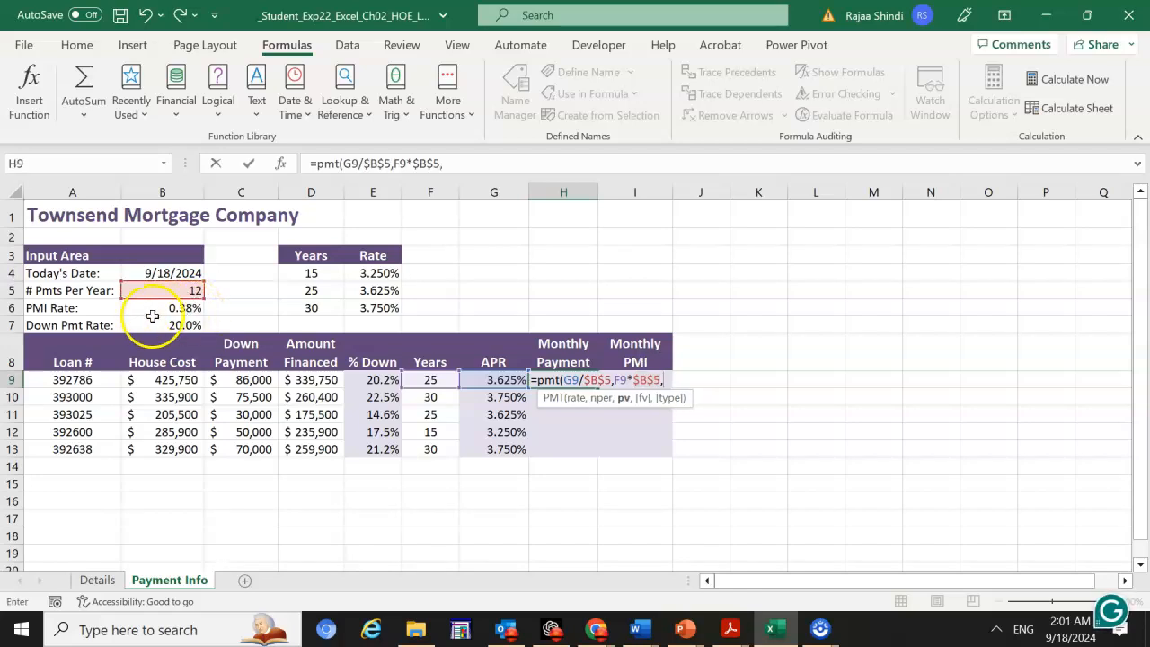
pyautogui.click(316, 382)
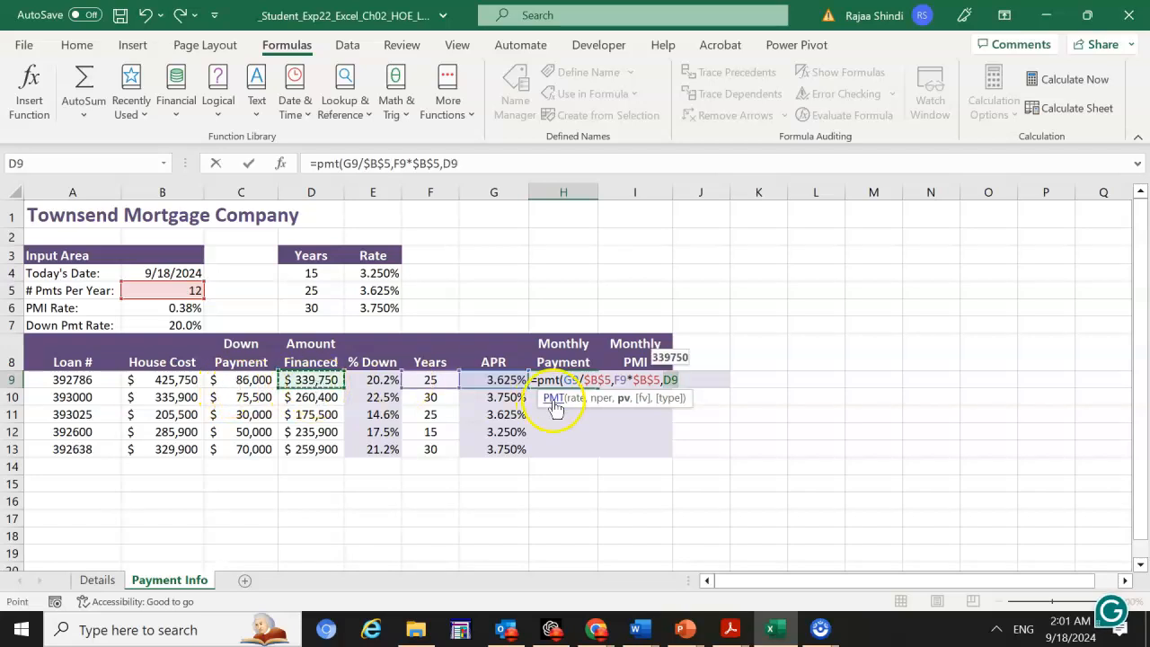
pyautogui.click(663, 380)
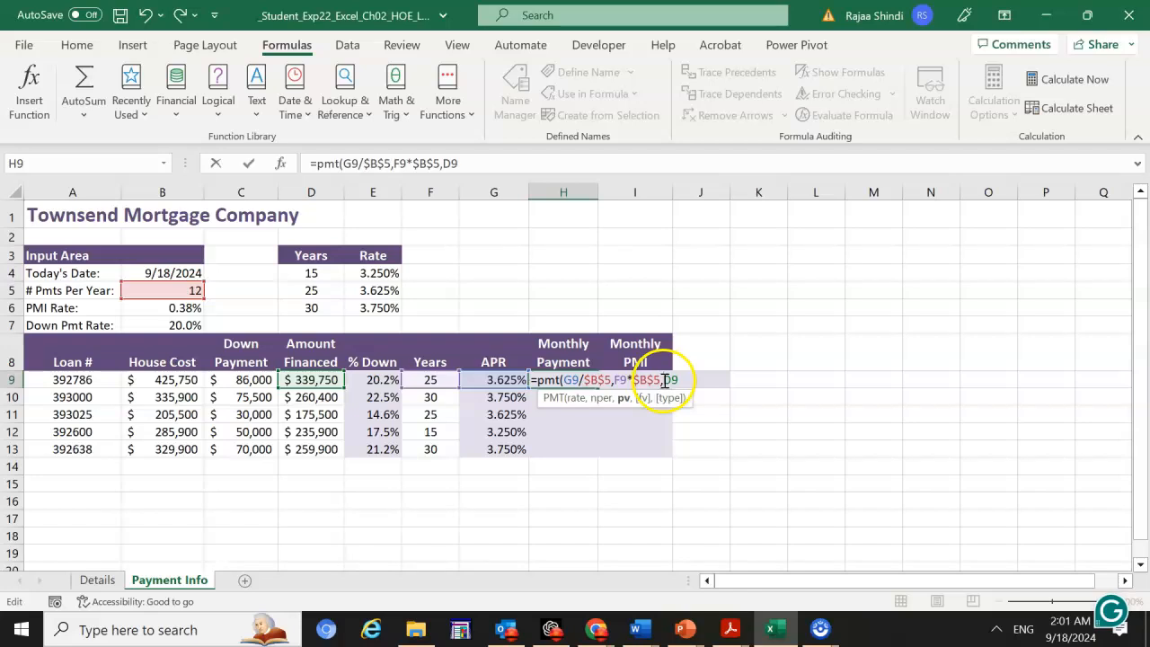
pyautogui.write('-')
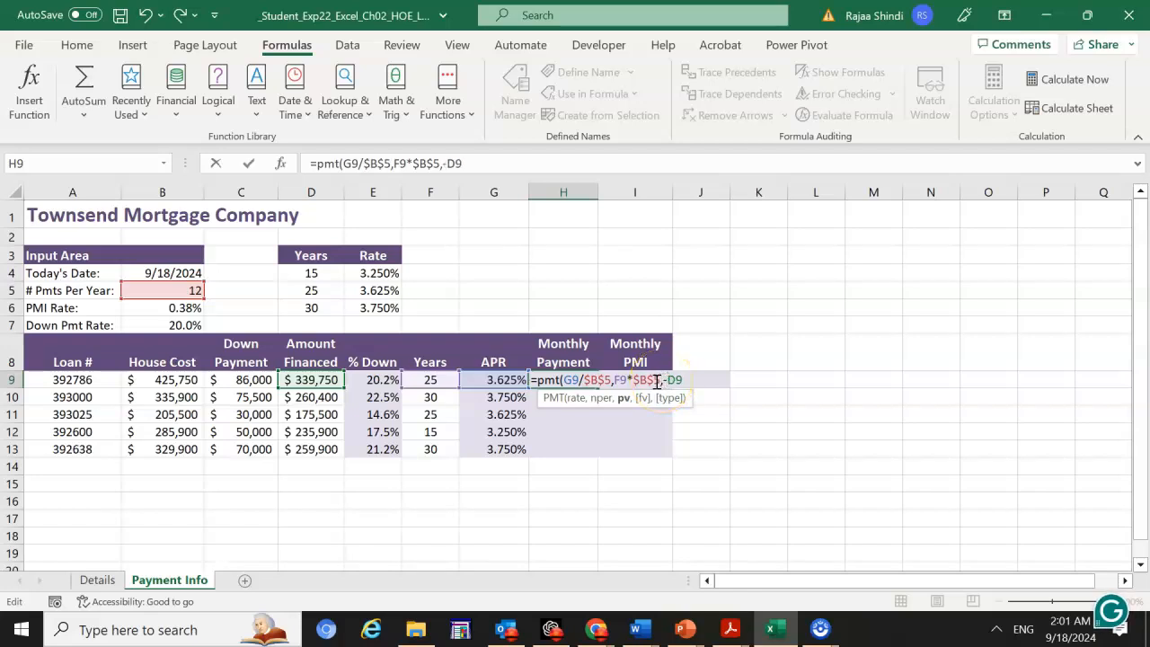
pyautogui.click(685, 380)
pyautogui.write(')')
pyautogui.press('Return')
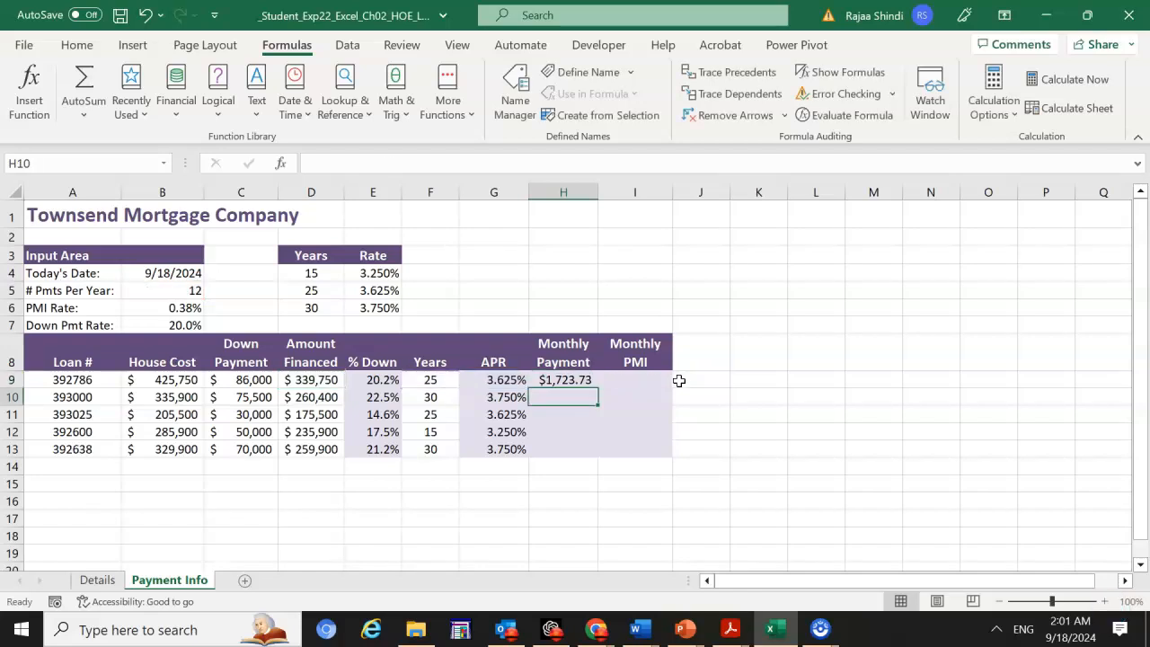
# Copy the H9 monthly payment formula down through H13 and review the copied formulas
pyautogui.click(568, 383)
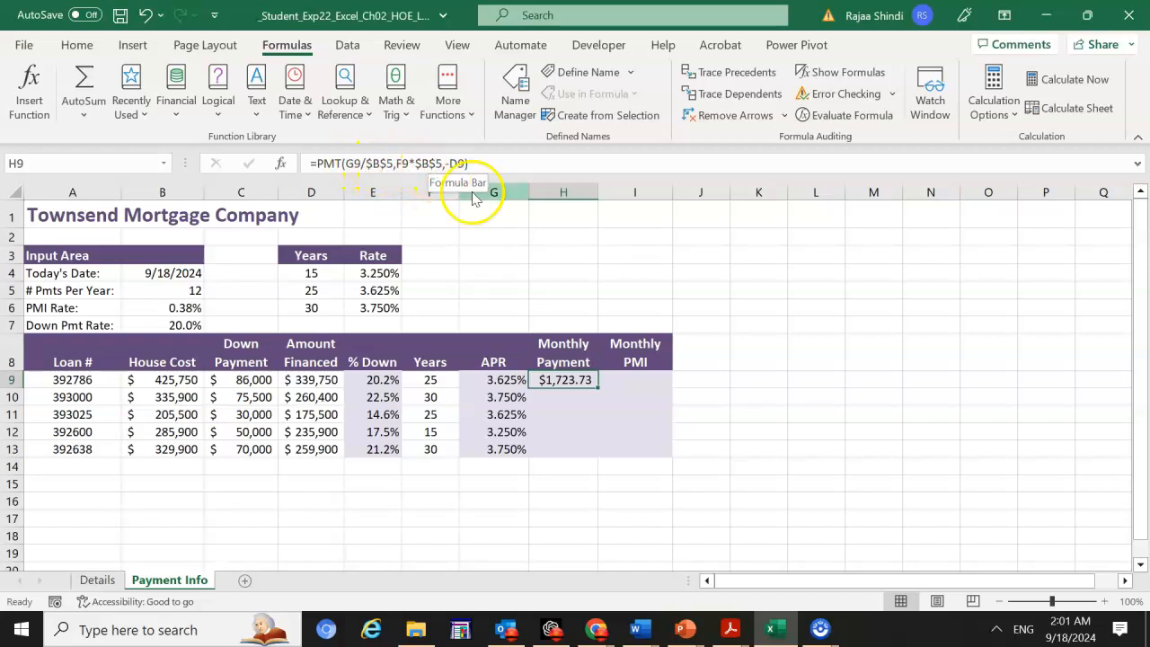
pyautogui.moveTo(596, 388); pyautogui.dragTo(587, 452)
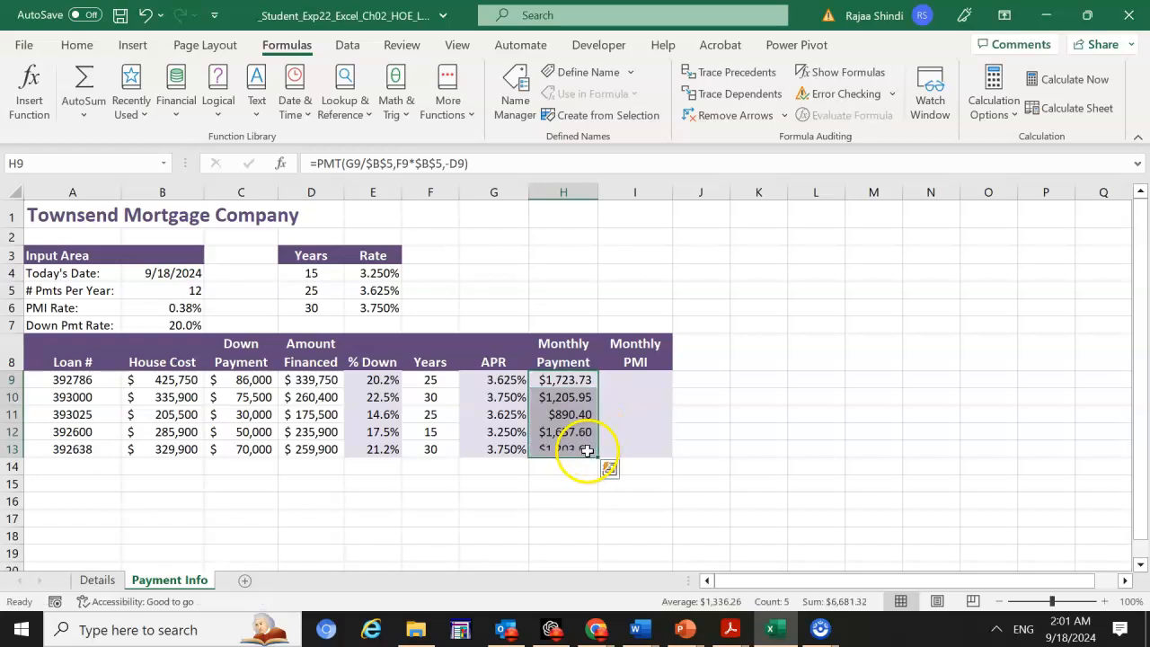
pyautogui.click(562, 411)
pyautogui.click(563, 397)
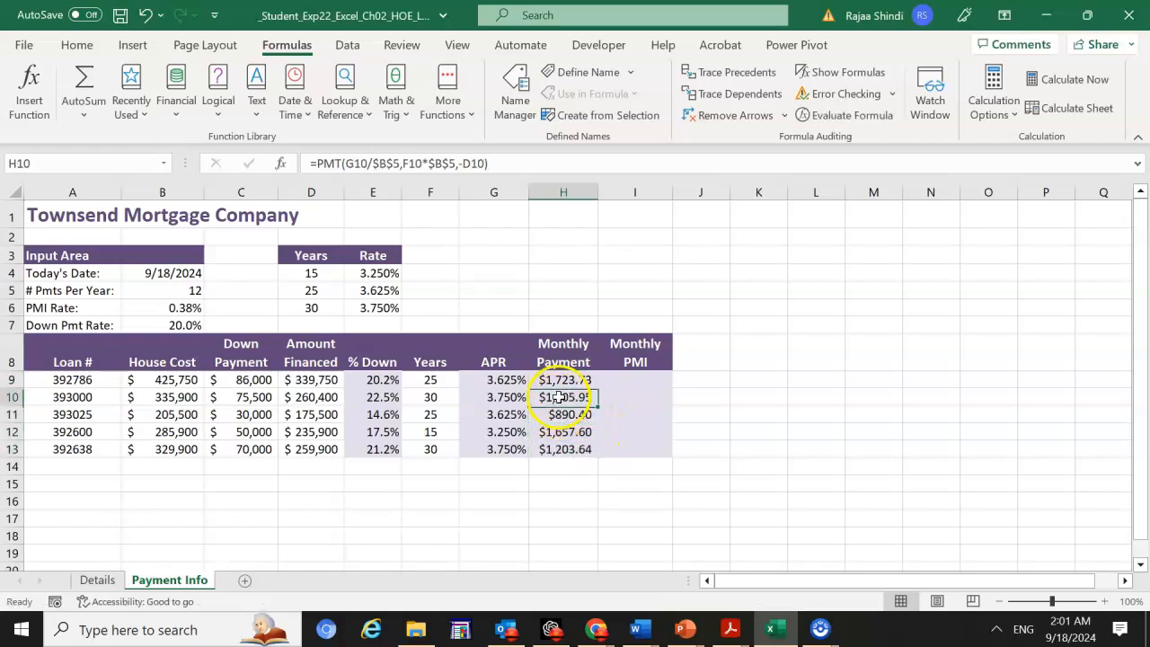
pyautogui.click(564, 414)
pyautogui.click(564, 431)
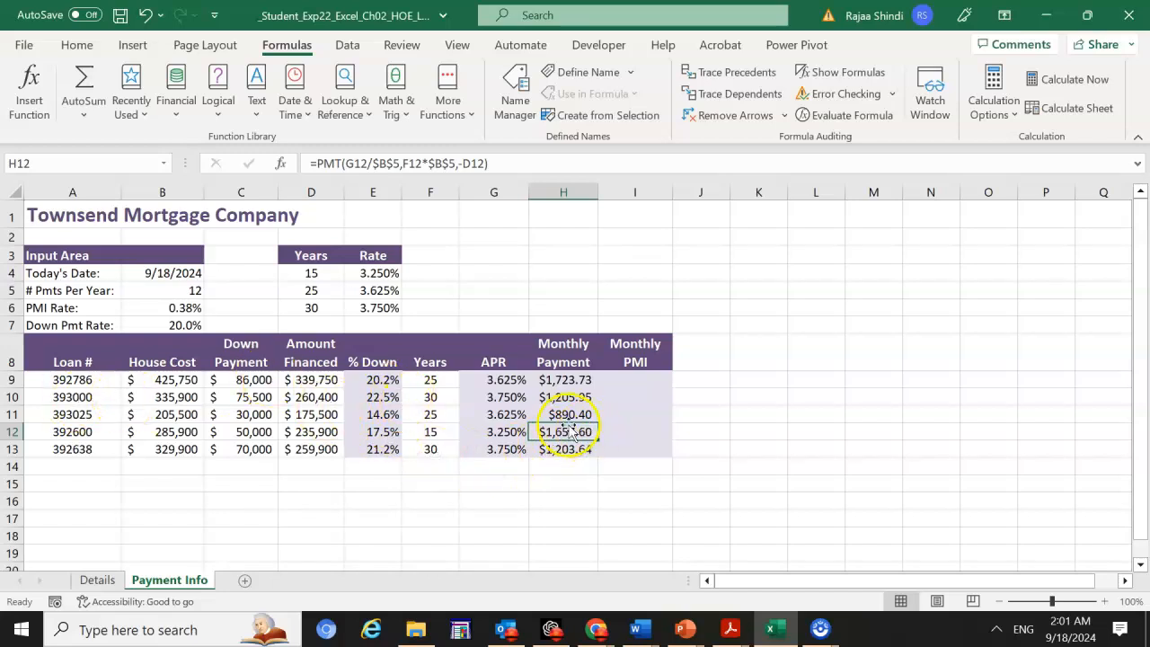
# Start an IF formula in the first Monthly PMI cell, I9, with E9>=$B$7 as the logical test
pyautogui.click(634, 382)
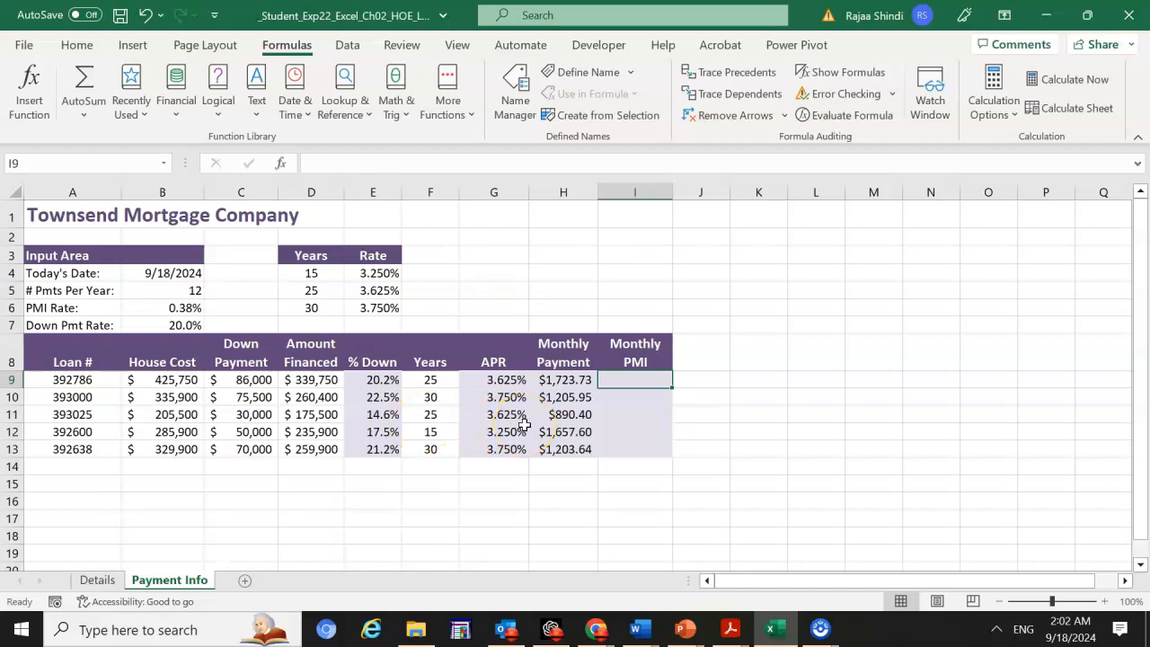
pyautogui.write('=')
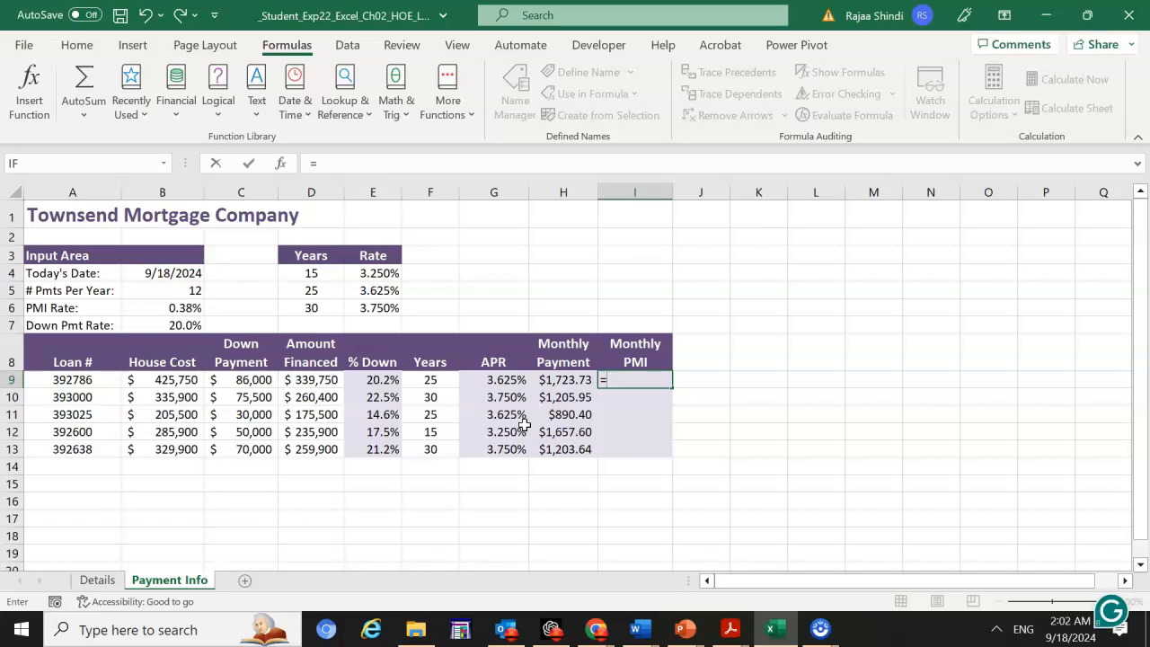
pyautogui.write('if')
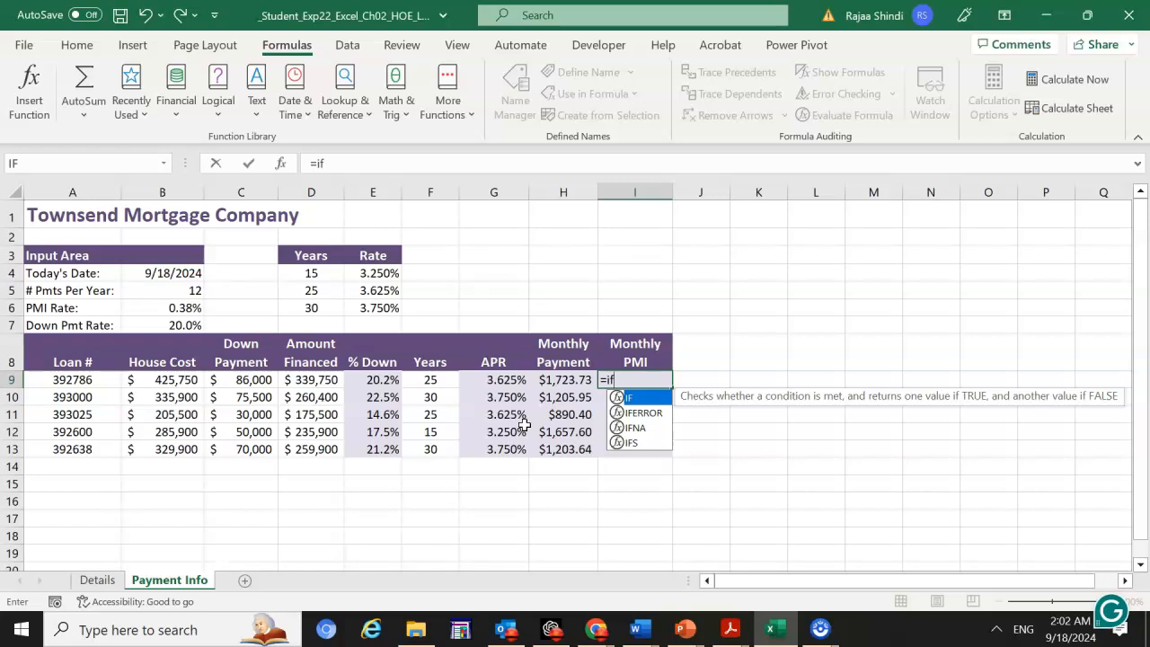
pyautogui.write('(')
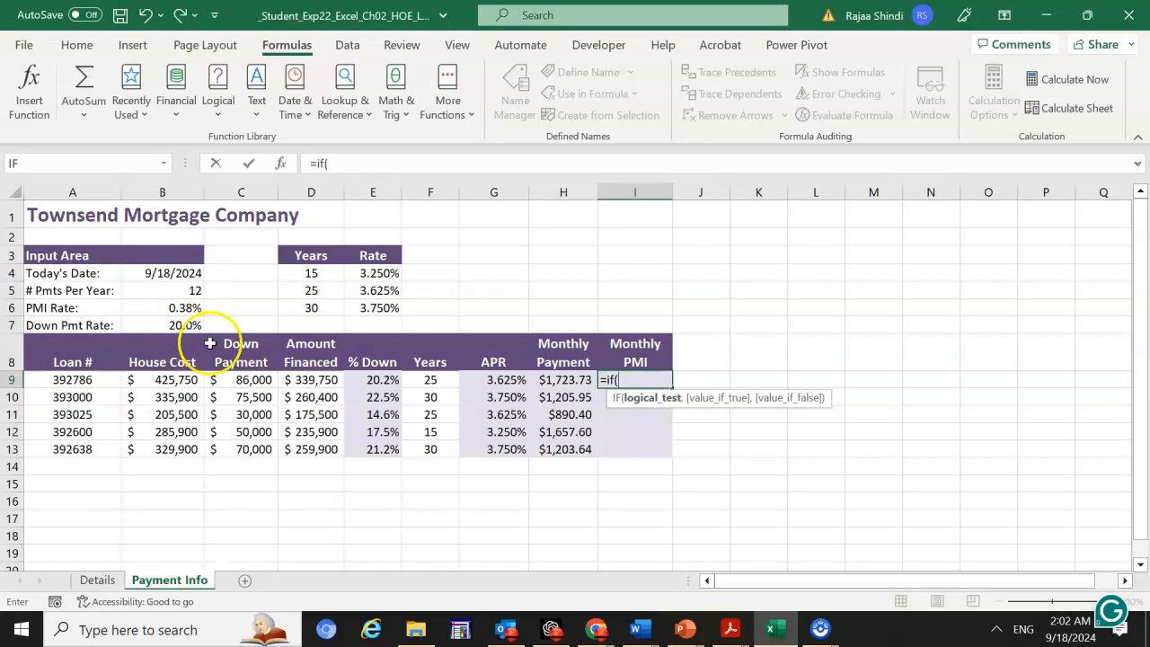
pyautogui.click(372, 381)
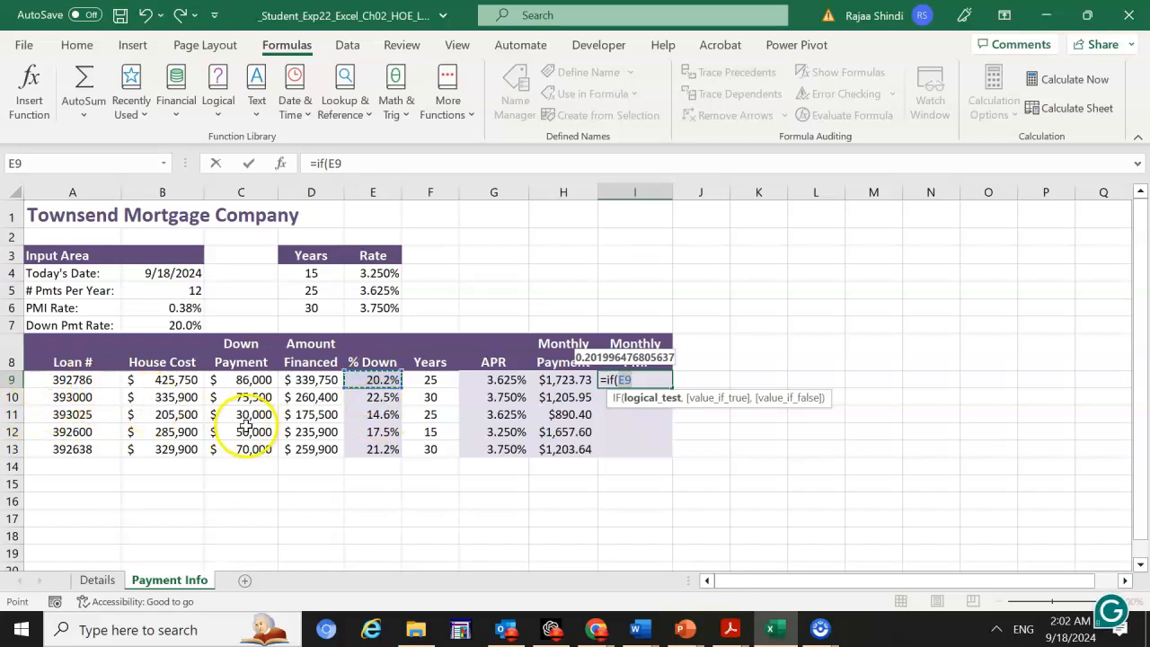
pyautogui.write('?')
pyautogui.press('BackSpace')
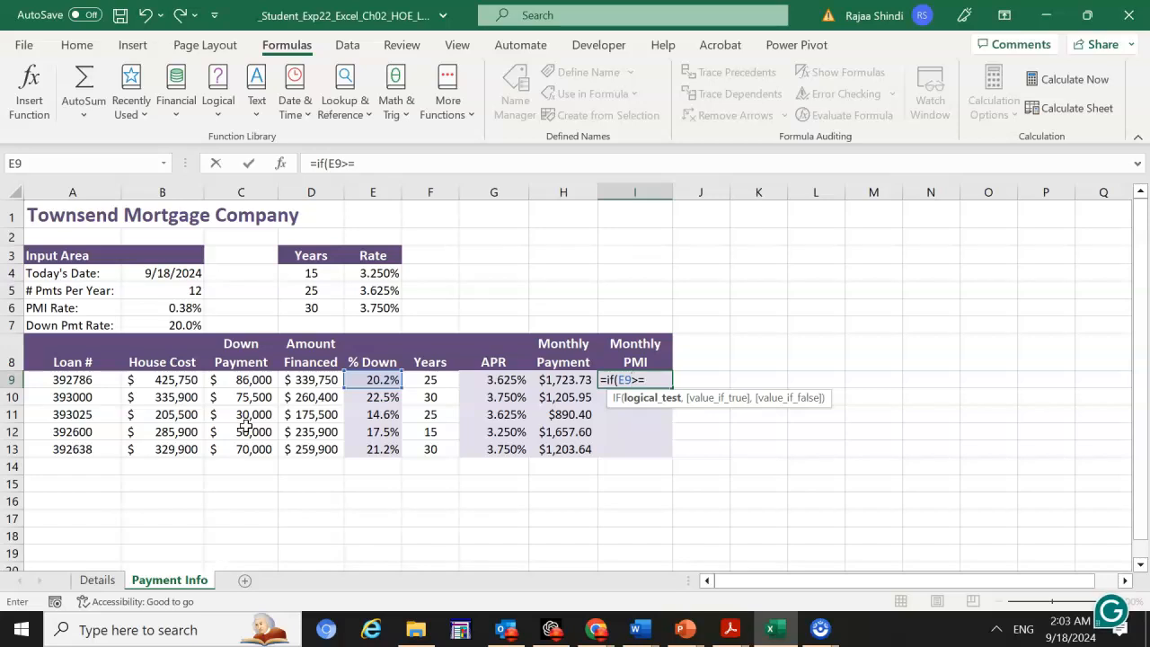
pyautogui.write('>=')
pyautogui.click(184, 325)
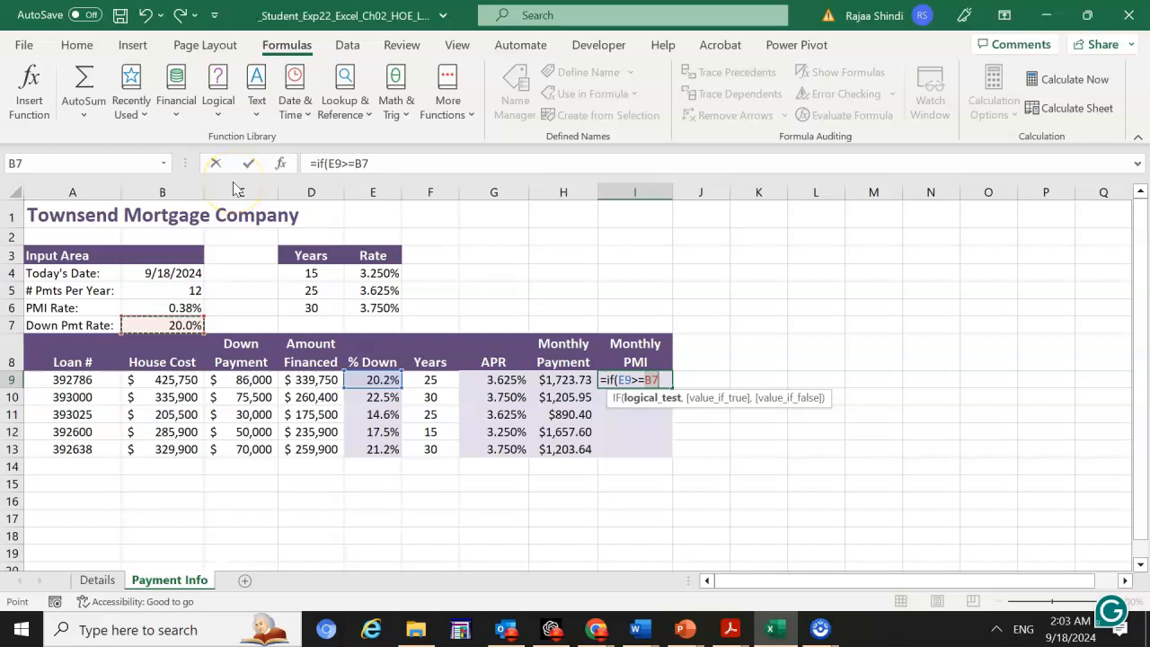
pyautogui.press('F4')
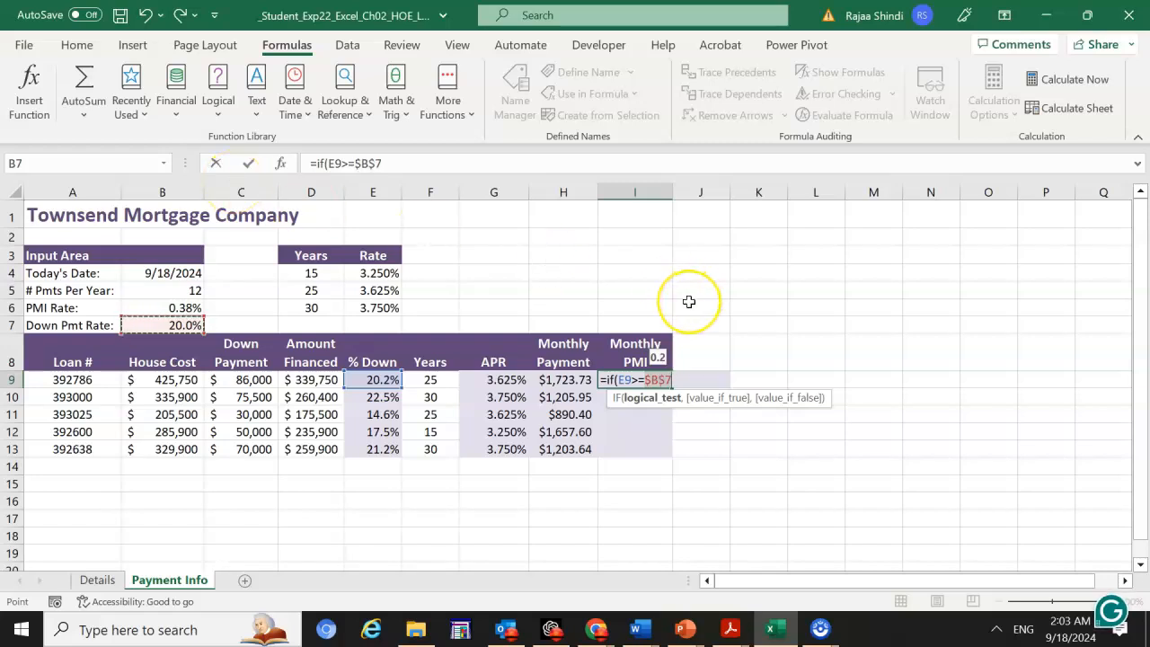
pyautogui.write(',')
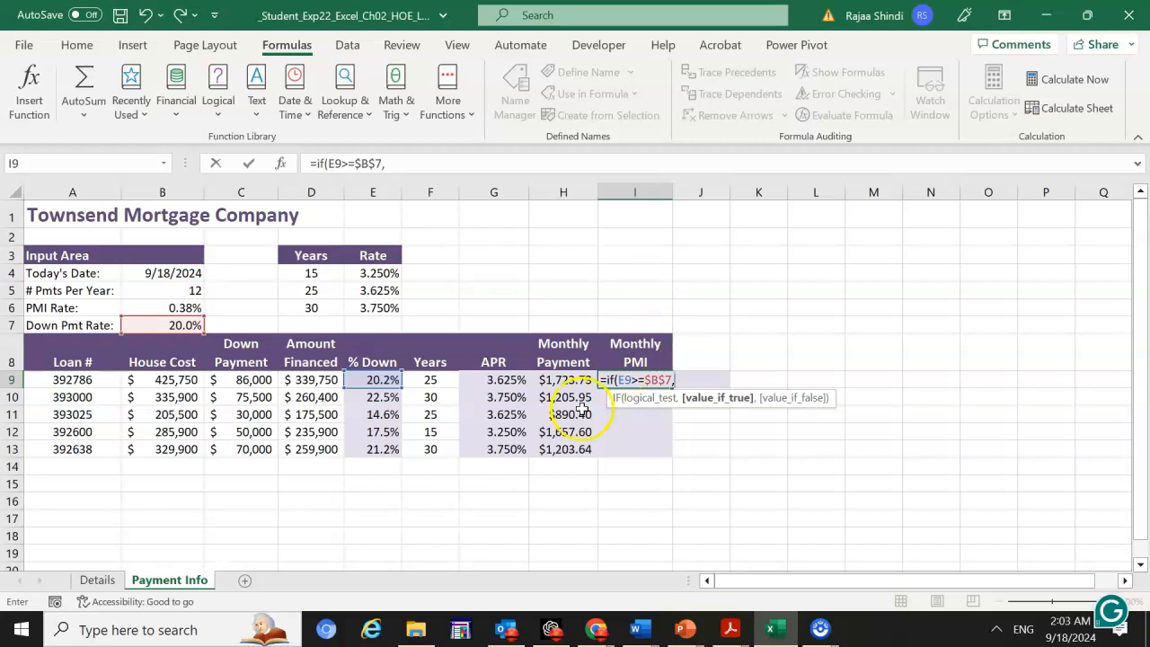
# Complete the IF formula in I9 with 0 as the value if true and D9*$B$6/$B$5 as the value if false
pyautogui.write('0,')
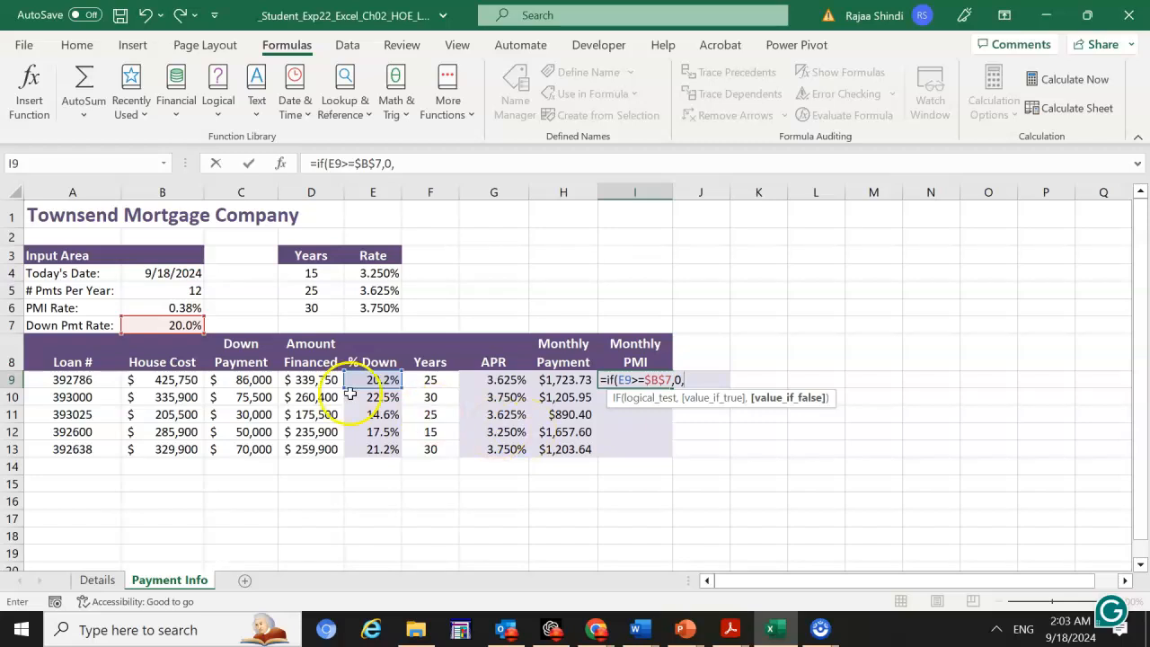
pyautogui.click(299, 381)
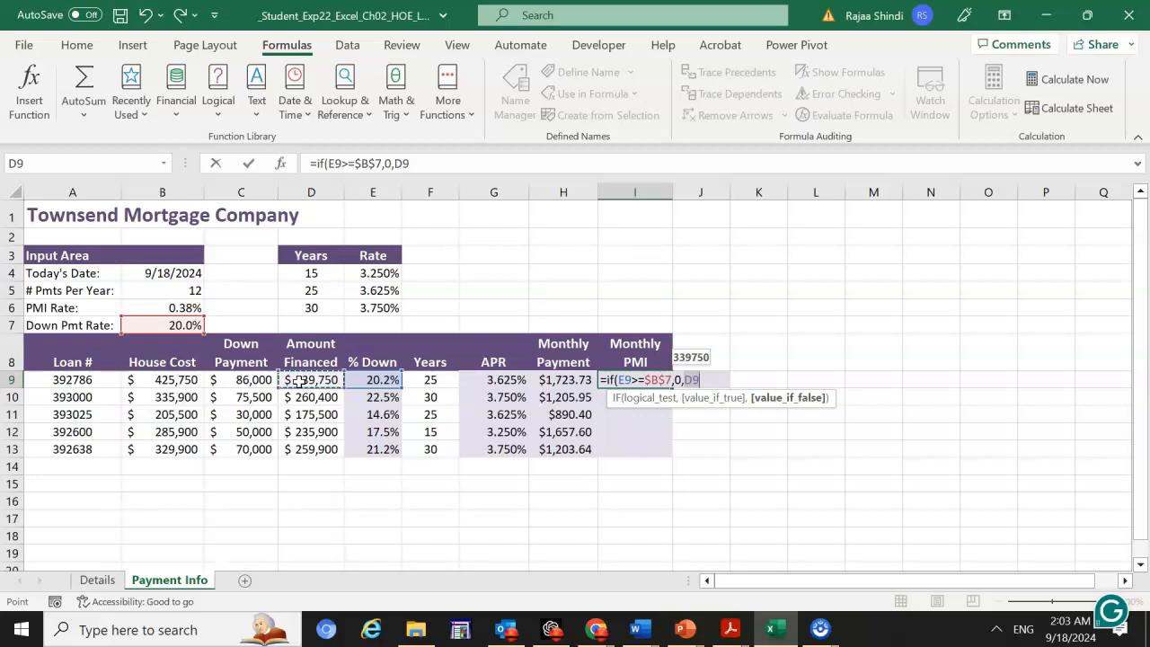
pyautogui.write('*')
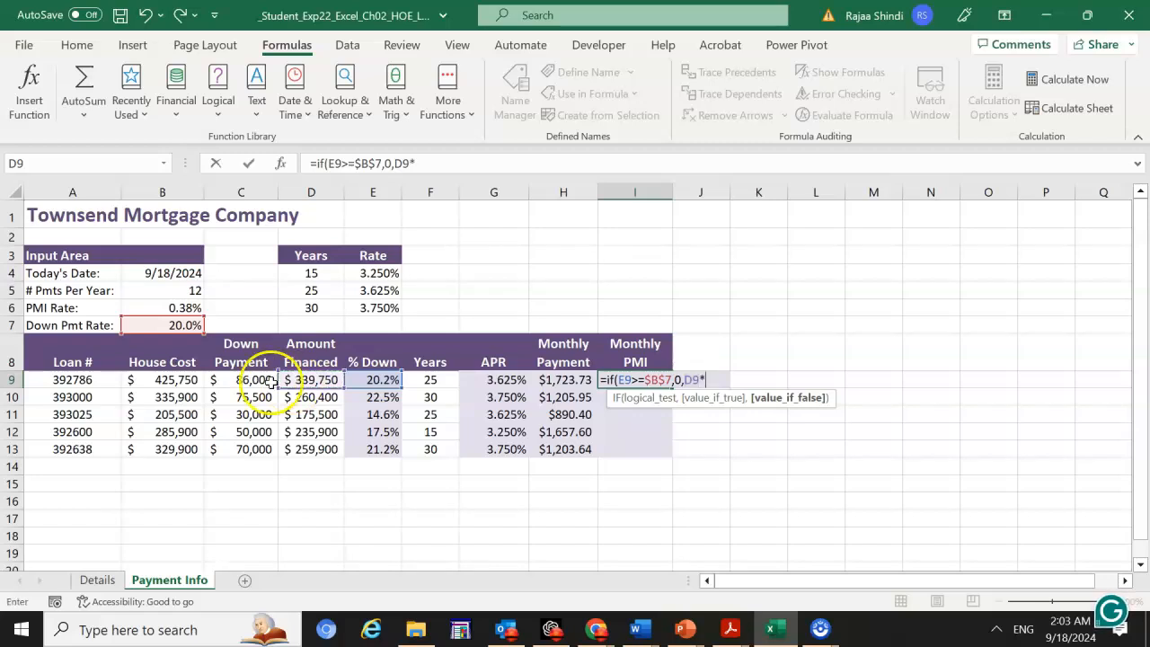
pyautogui.click(162, 308)
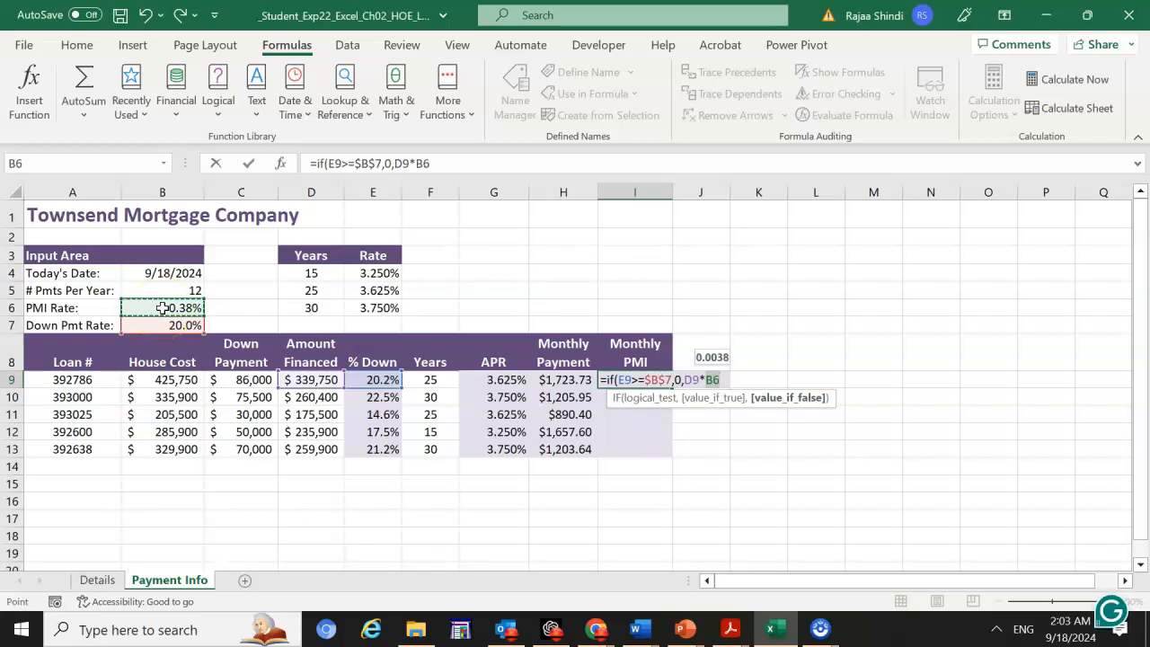
pyautogui.press('F4')
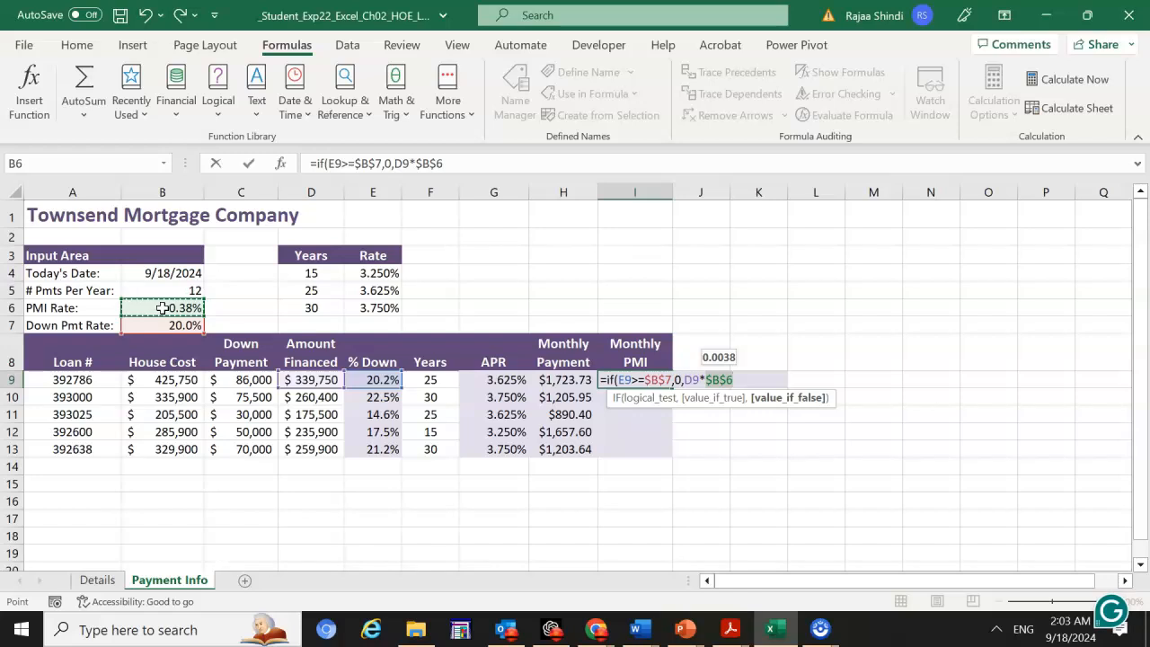
pyautogui.write('/')
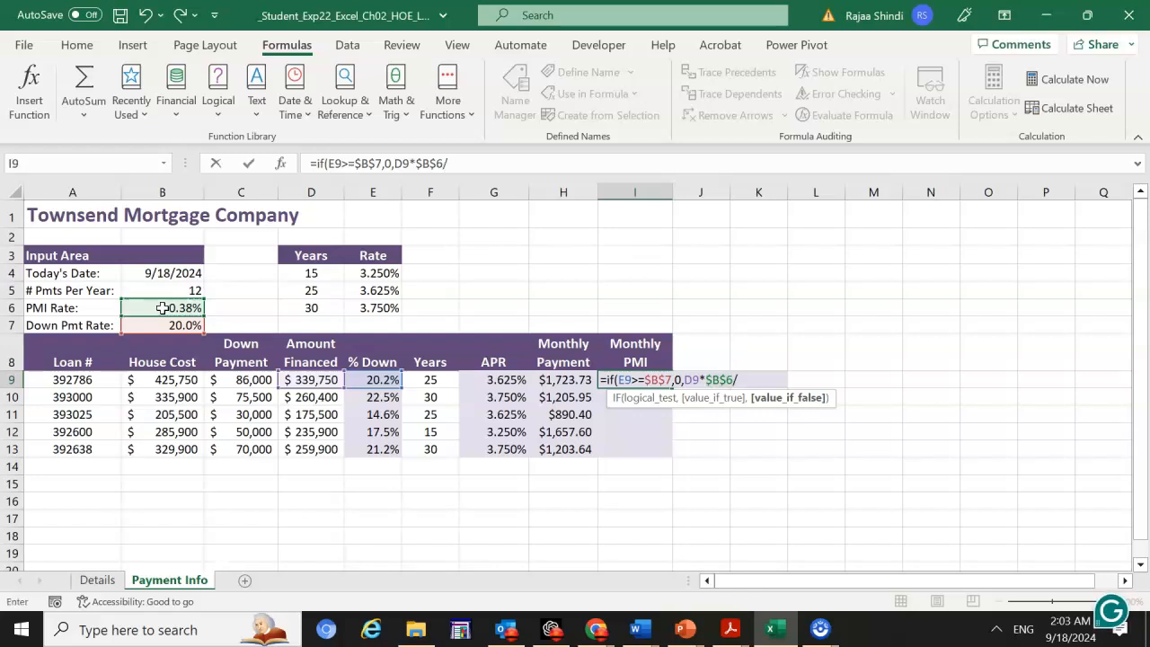
pyautogui.click(151, 290)
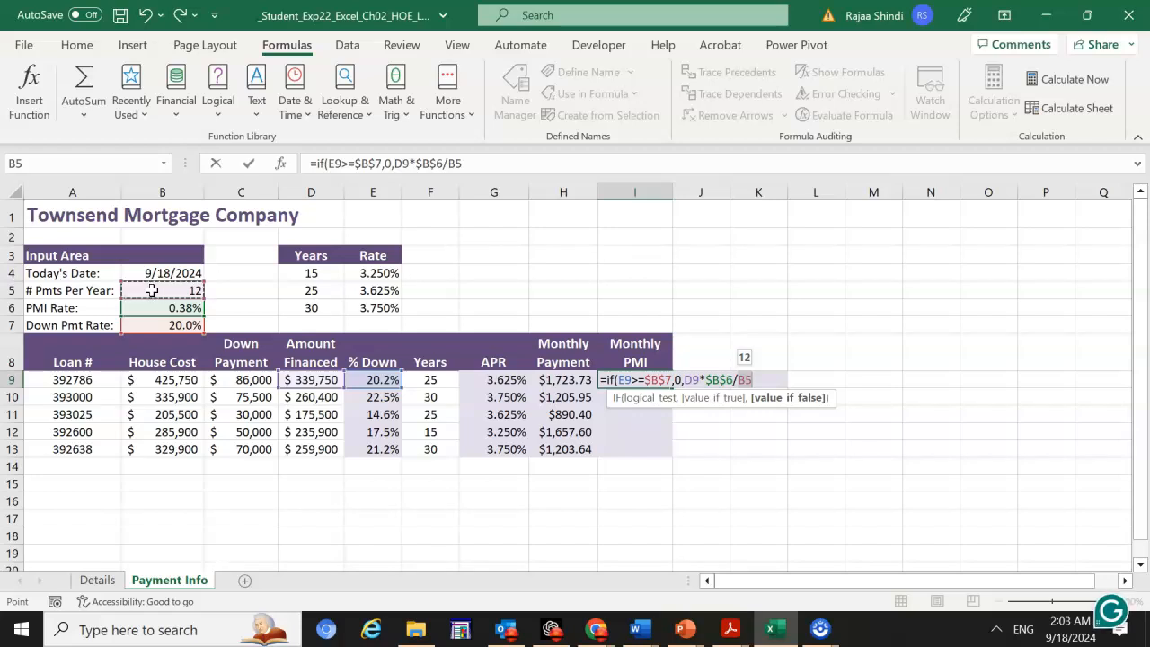
pyautogui.press('F4')
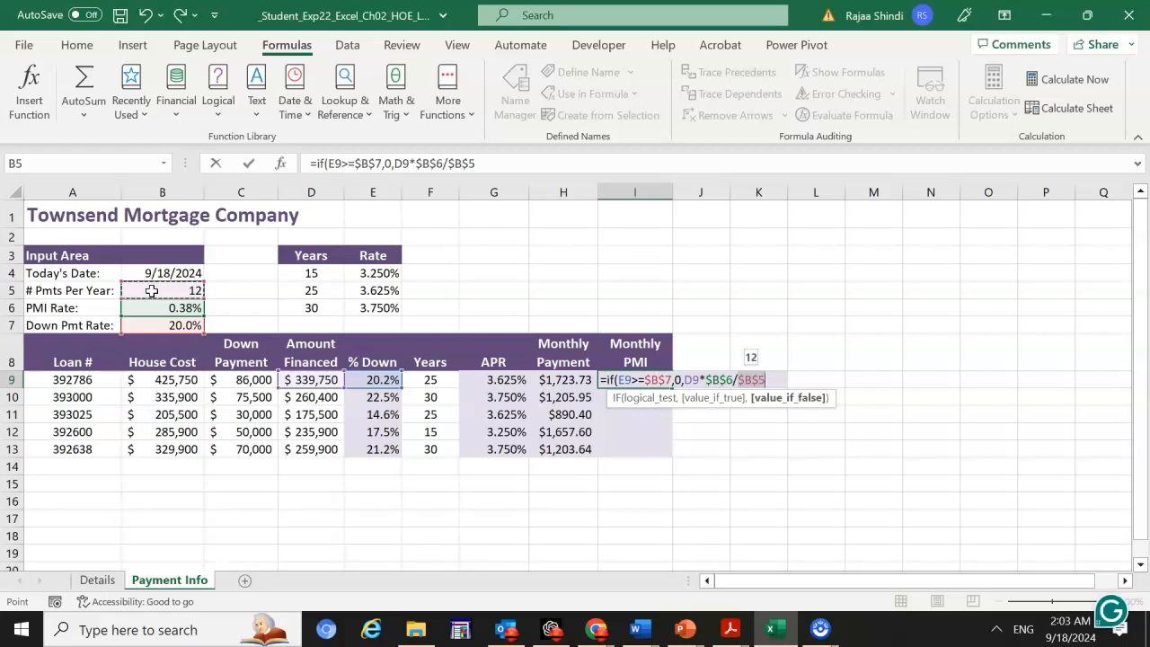
pyautogui.press('Return')
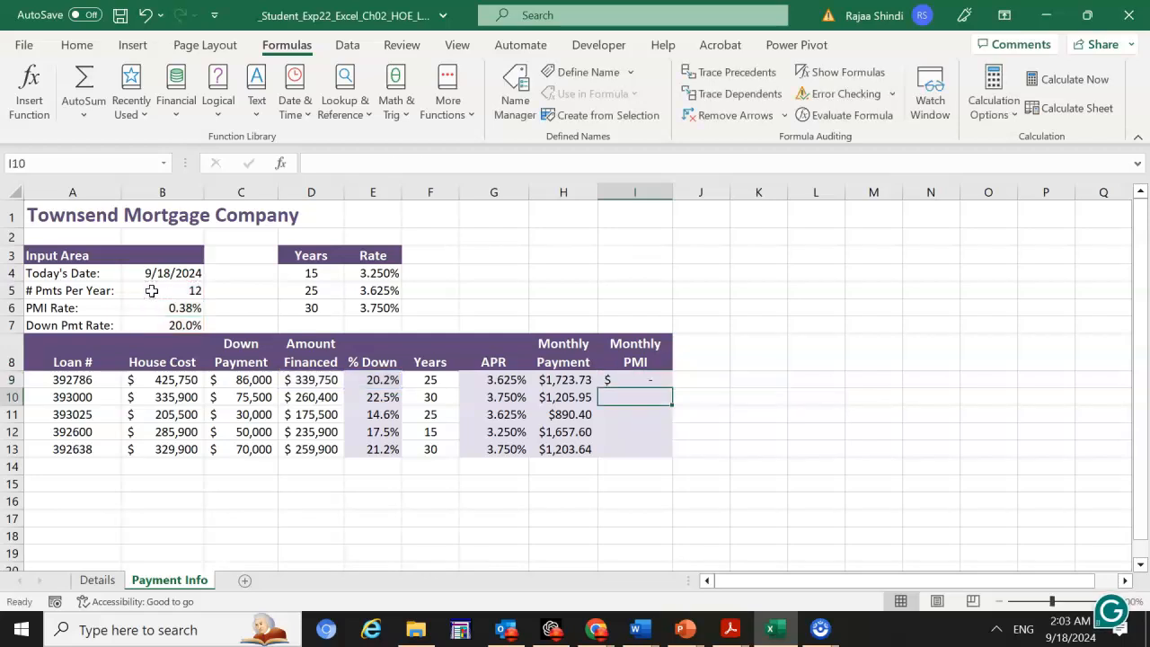
# Copy the I9 PMI formula down through I13 and review the loans in rows 11 and 12
pyautogui.click(660, 380)
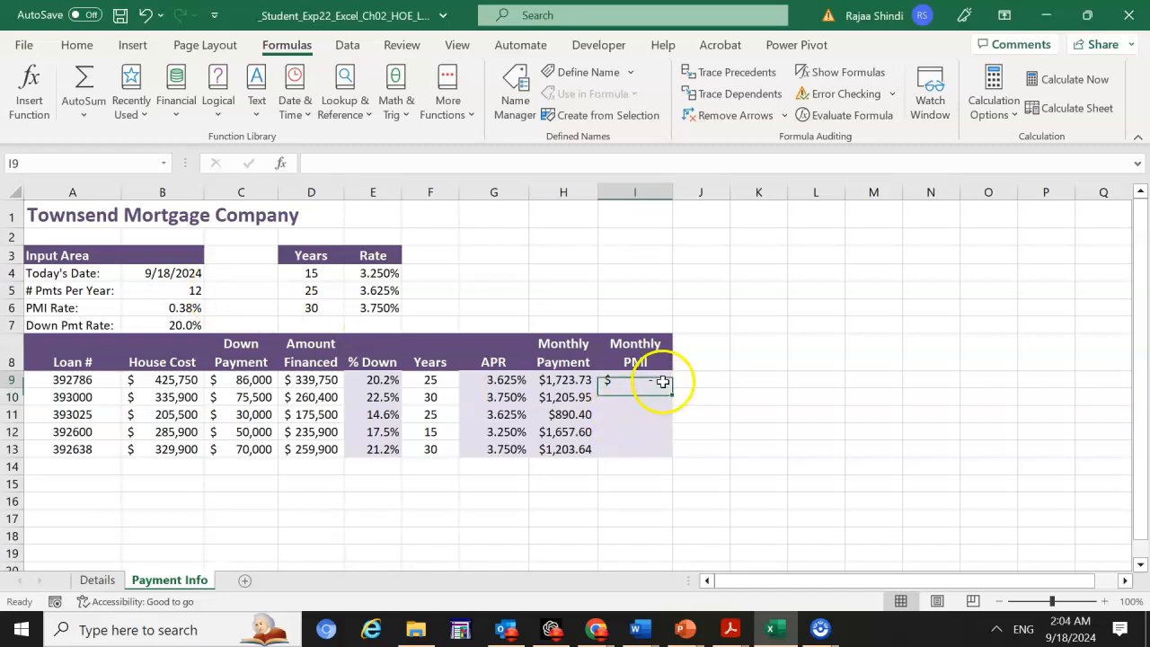
pyautogui.moveTo(671, 385); pyautogui.dragTo(671, 456)
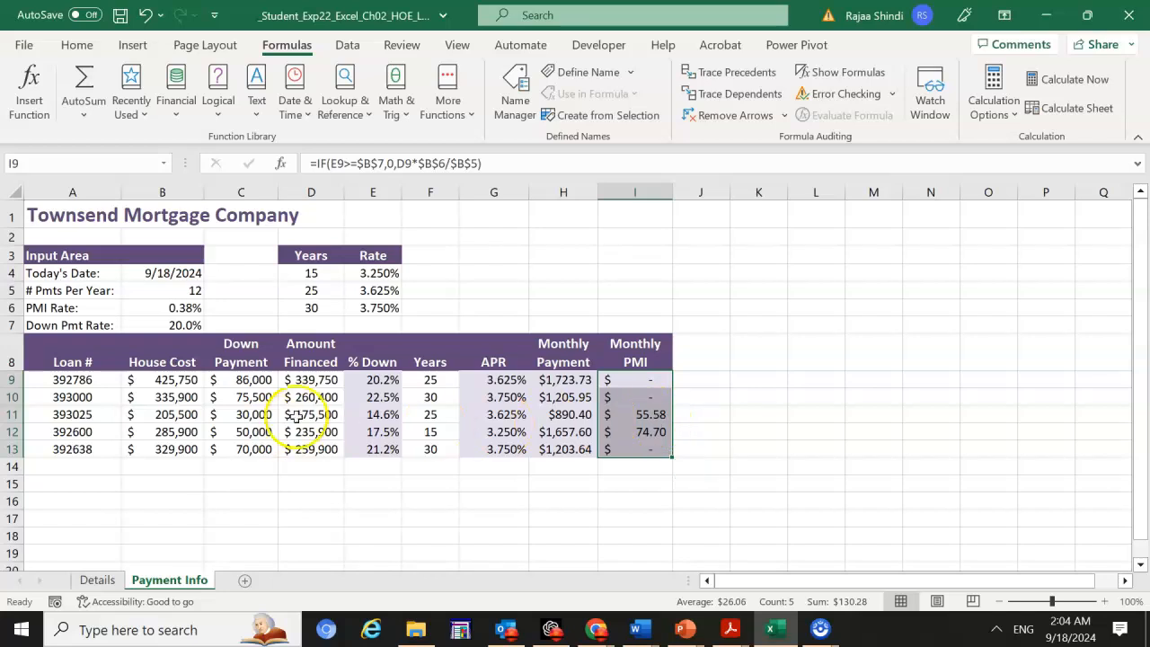
pyautogui.moveTo(63, 414); pyautogui.dragTo(653, 436)
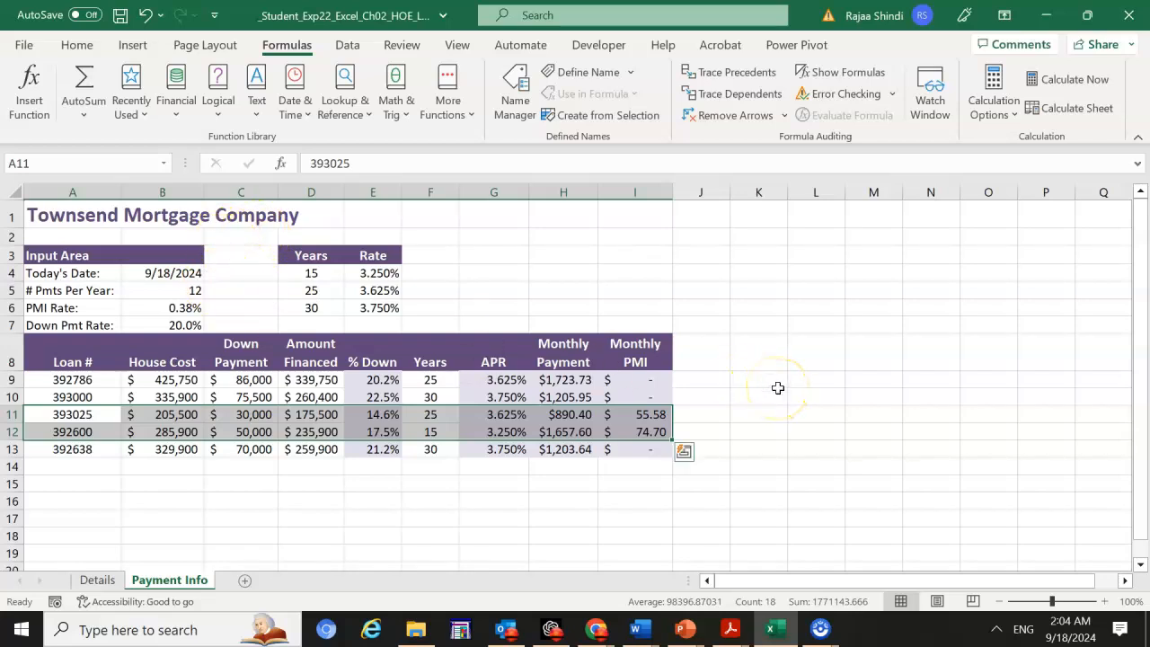
pyautogui.click(778, 387)
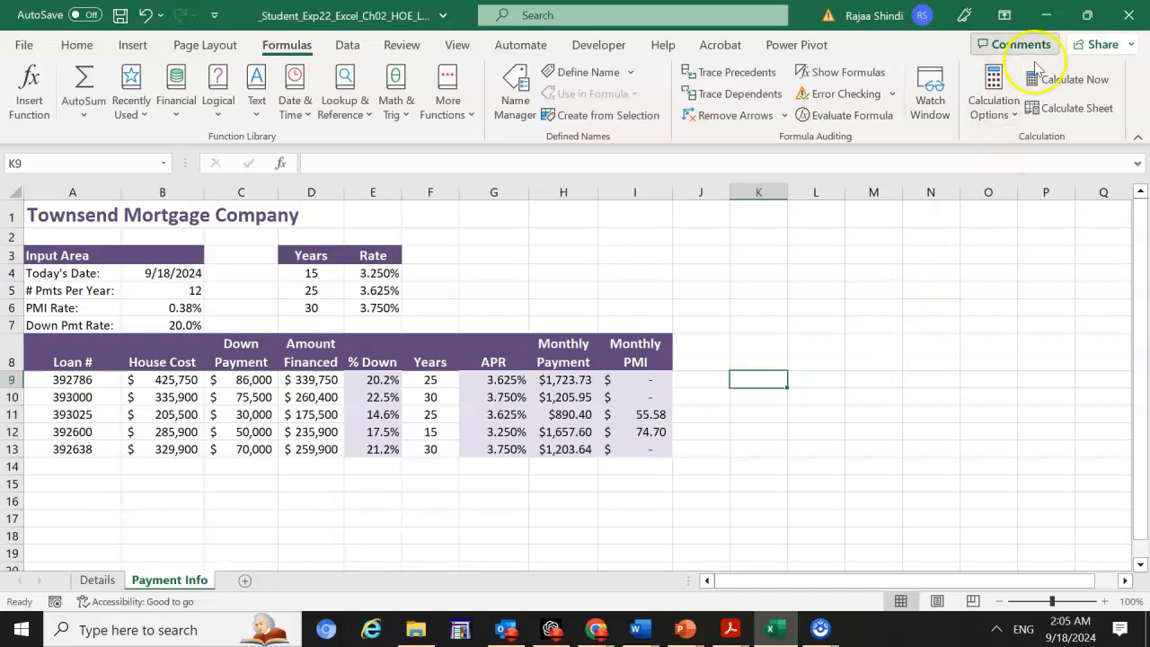
pyautogui.click(803, 344)
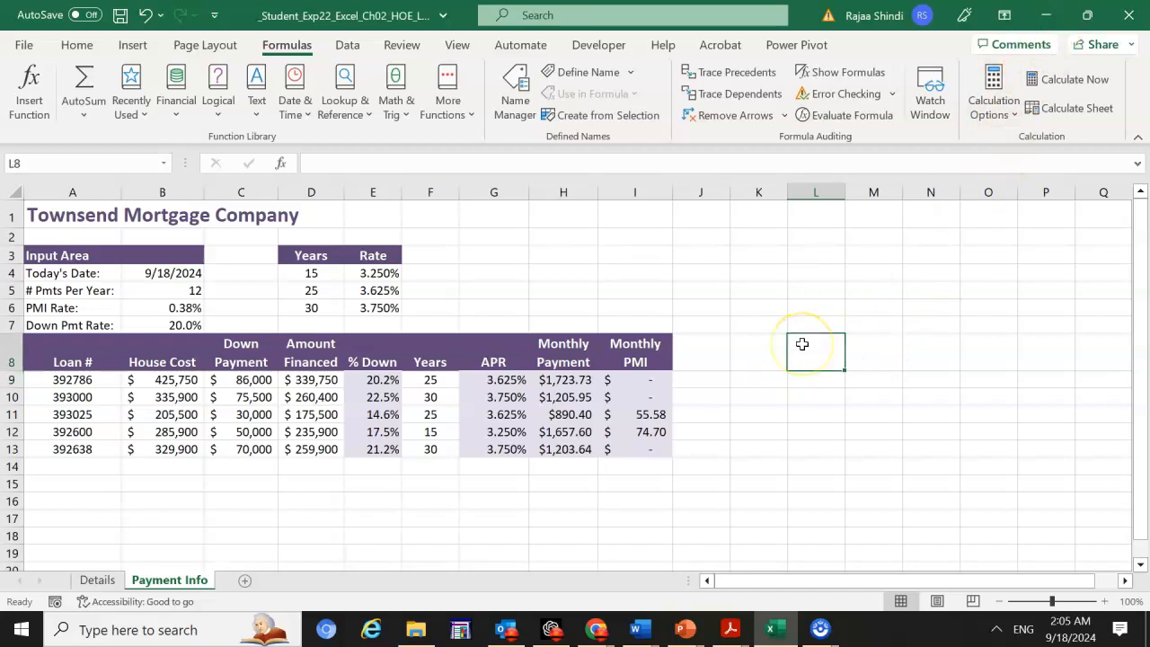